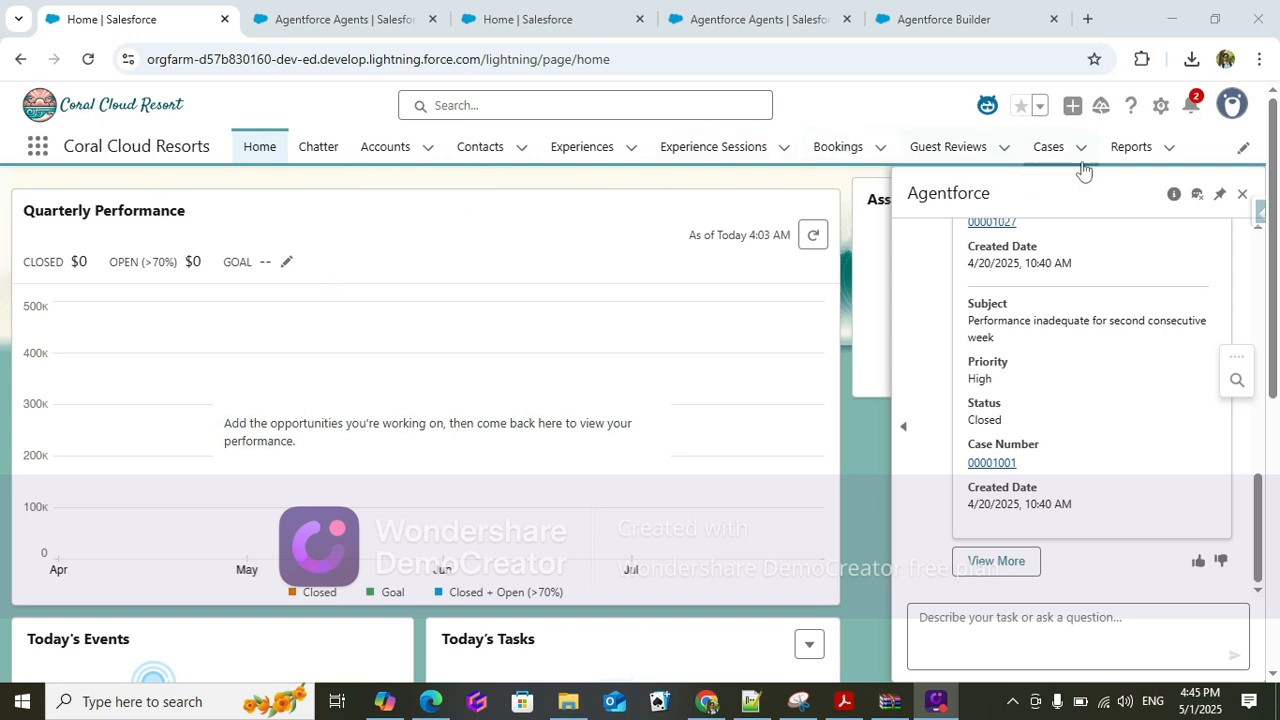
- Open the Einstein Copilot agent's details from the Agentforce Agents setup page
click(319, 19)
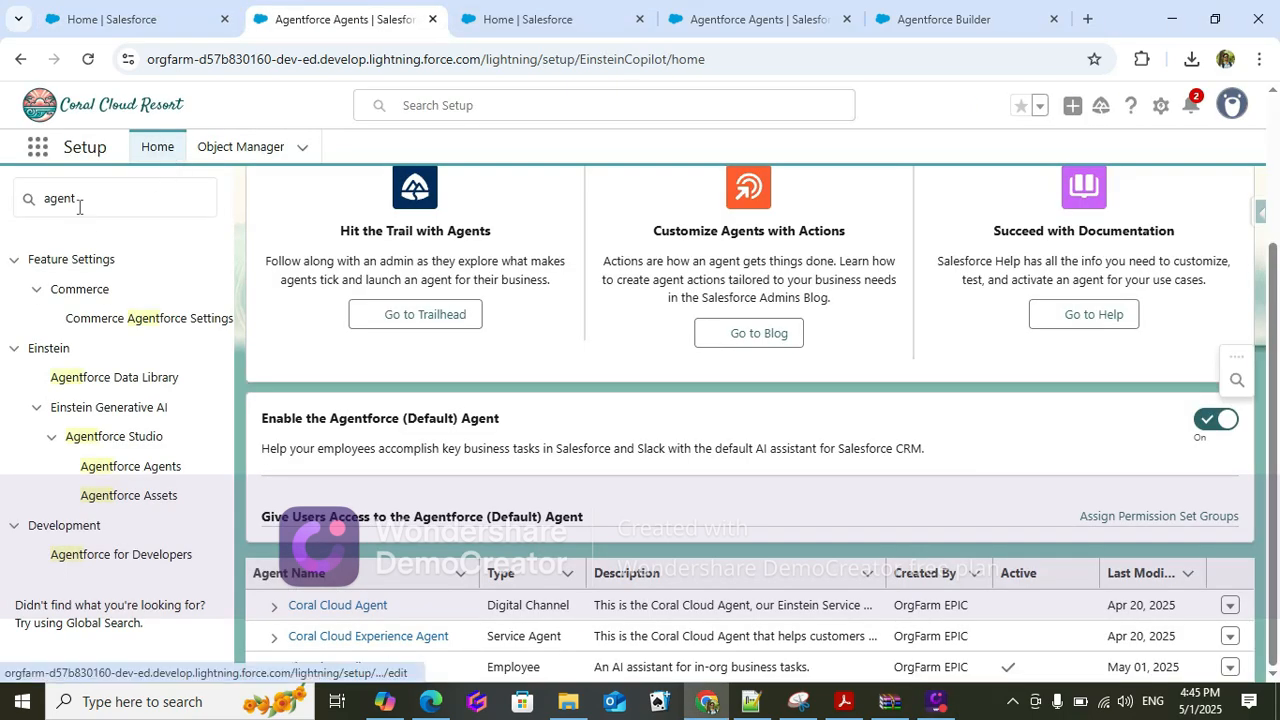
click(117, 470)
click(324, 672)
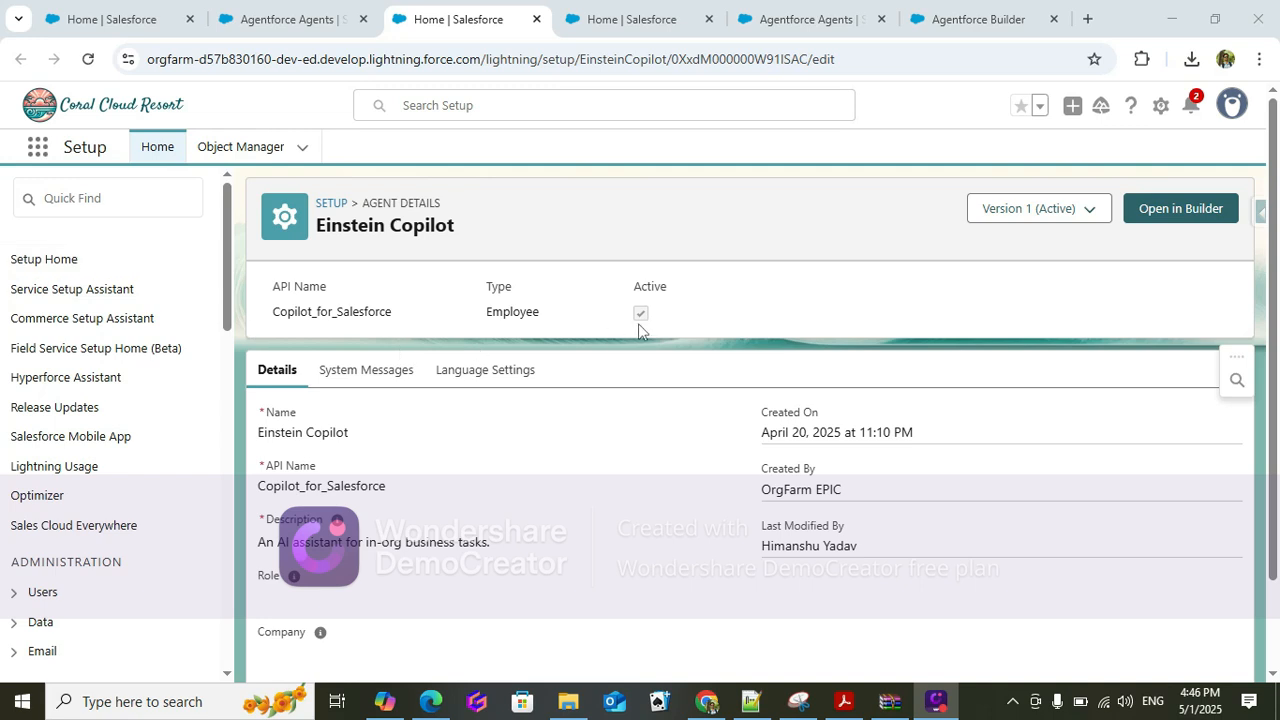
- Review the Einstein Copilot agent's details, then open it in Agentforce Builder and deactivate it
scroll(643, 334, down, 1)
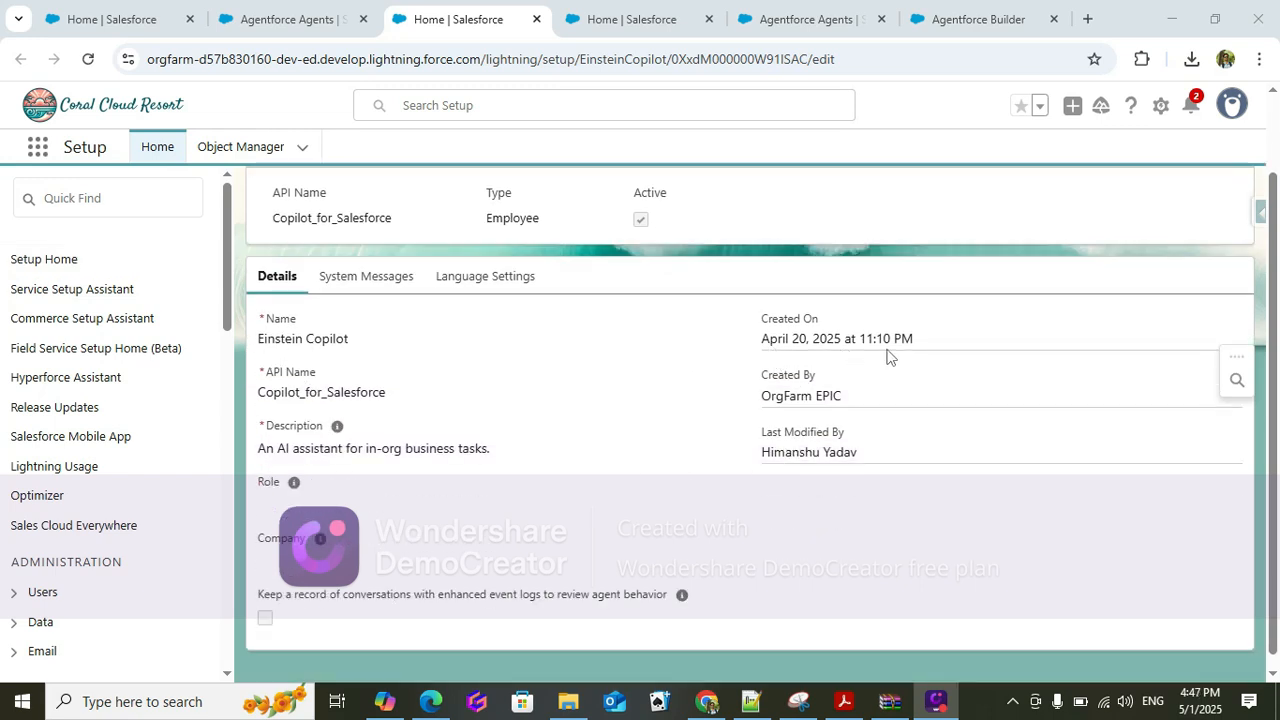
scroll(546, 494, down, 1)
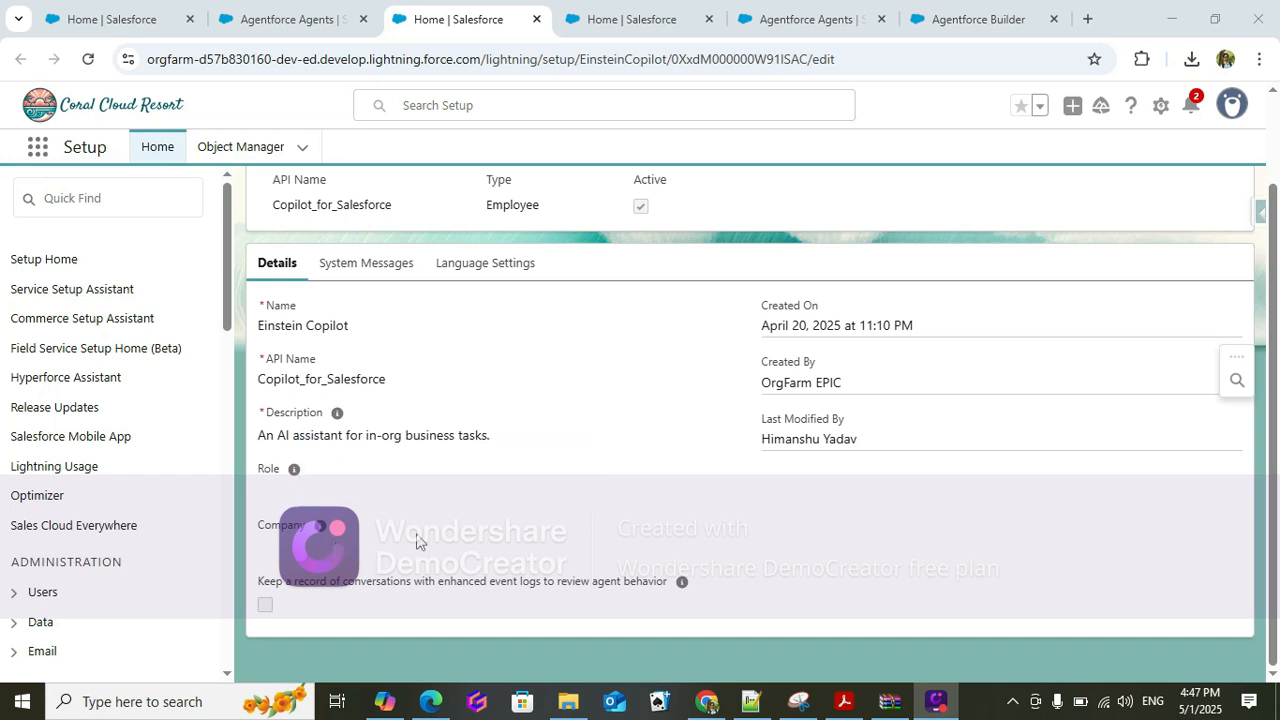
scroll(418, 541, up, 1)
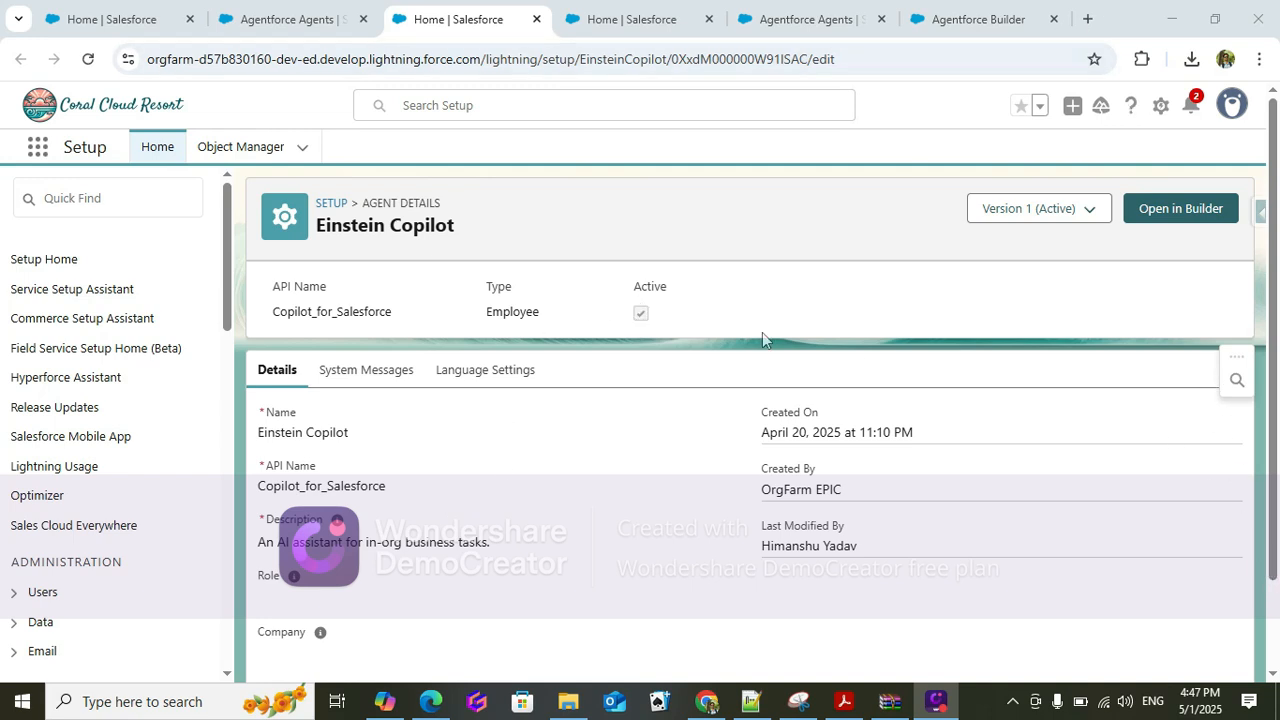
click(1181, 209)
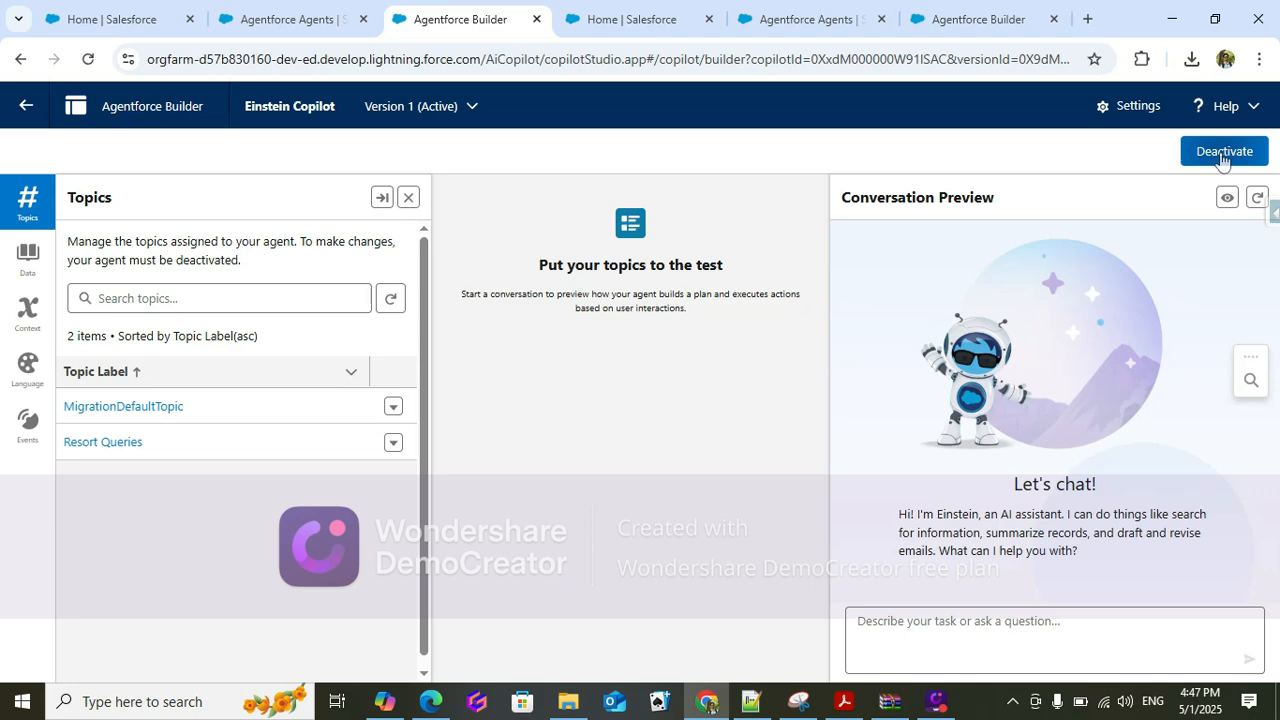
click(1222, 152)
click(686, 432)
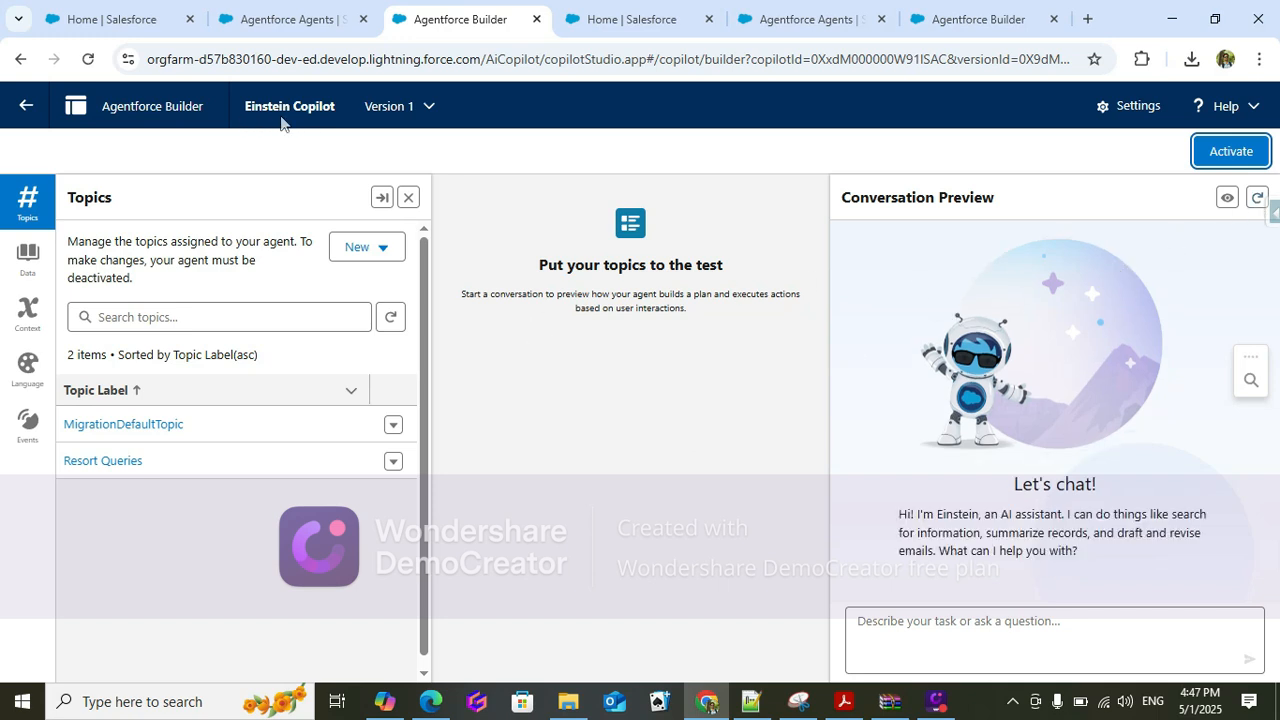
- Reload the Agentforce Agents setup page and check the Einstein Copilot agent's active status in the list
click(268, 16)
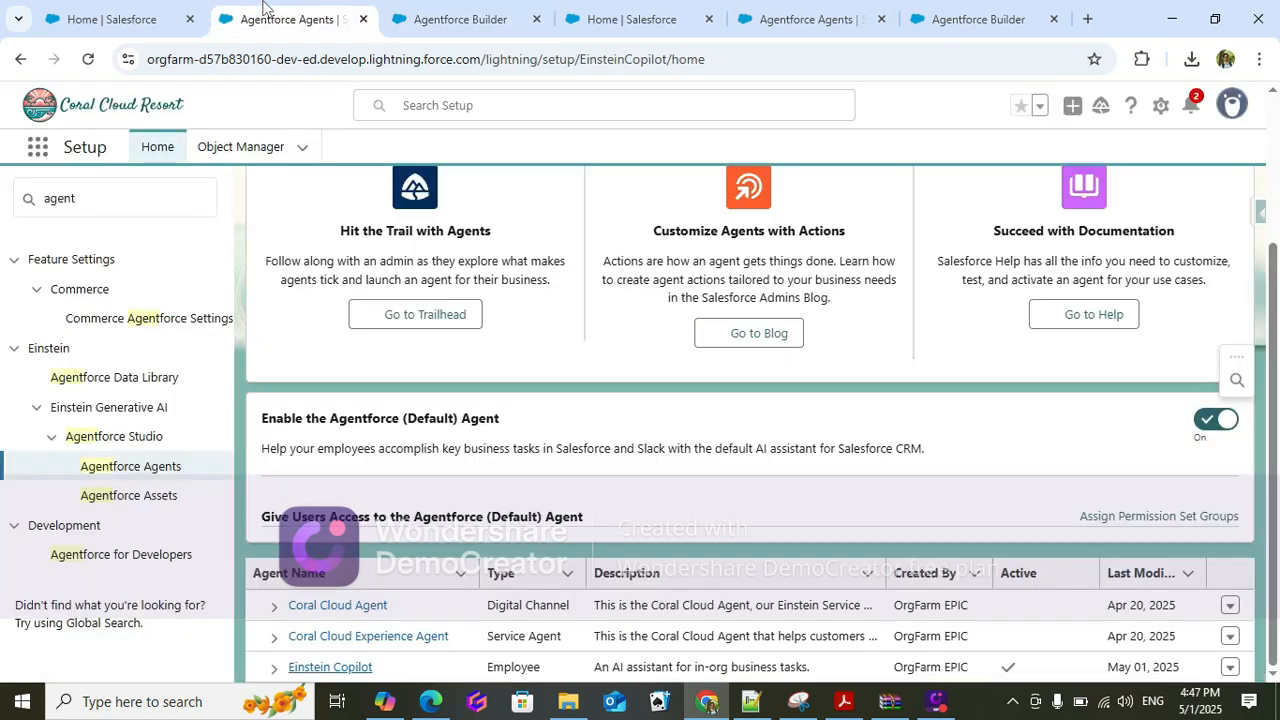
click(88, 59)
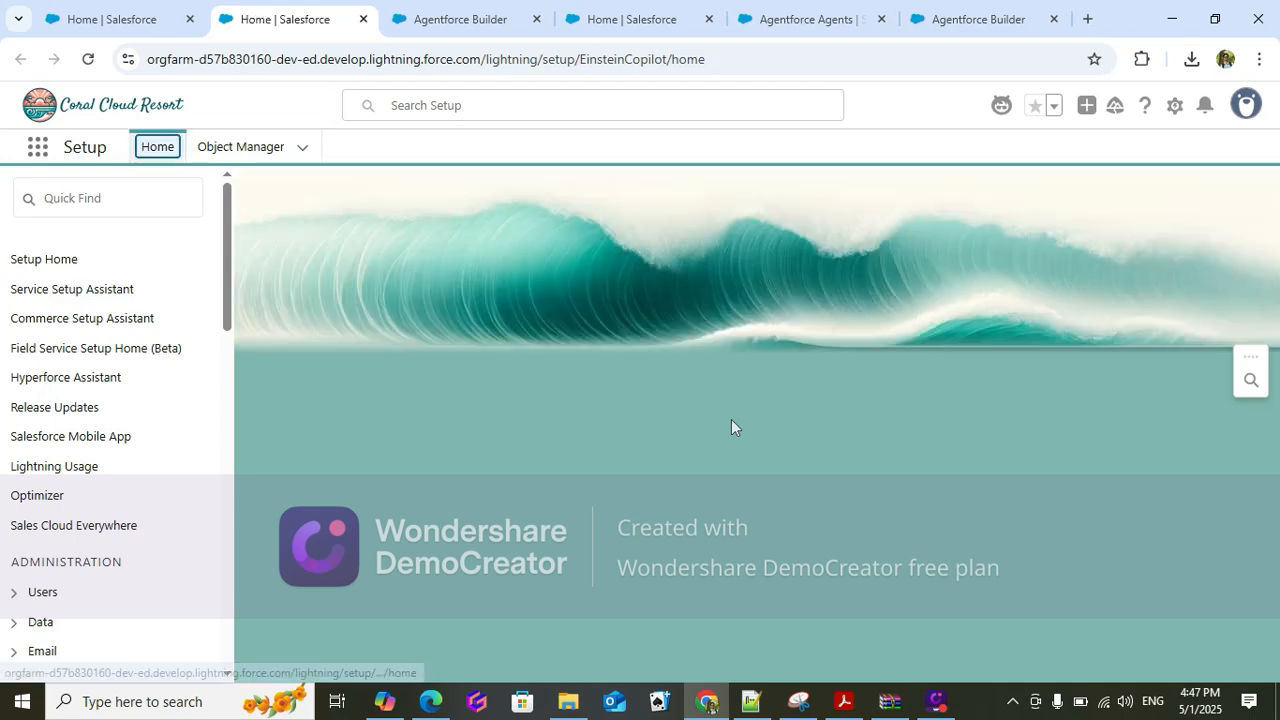
scroll(731, 425, down, 2)
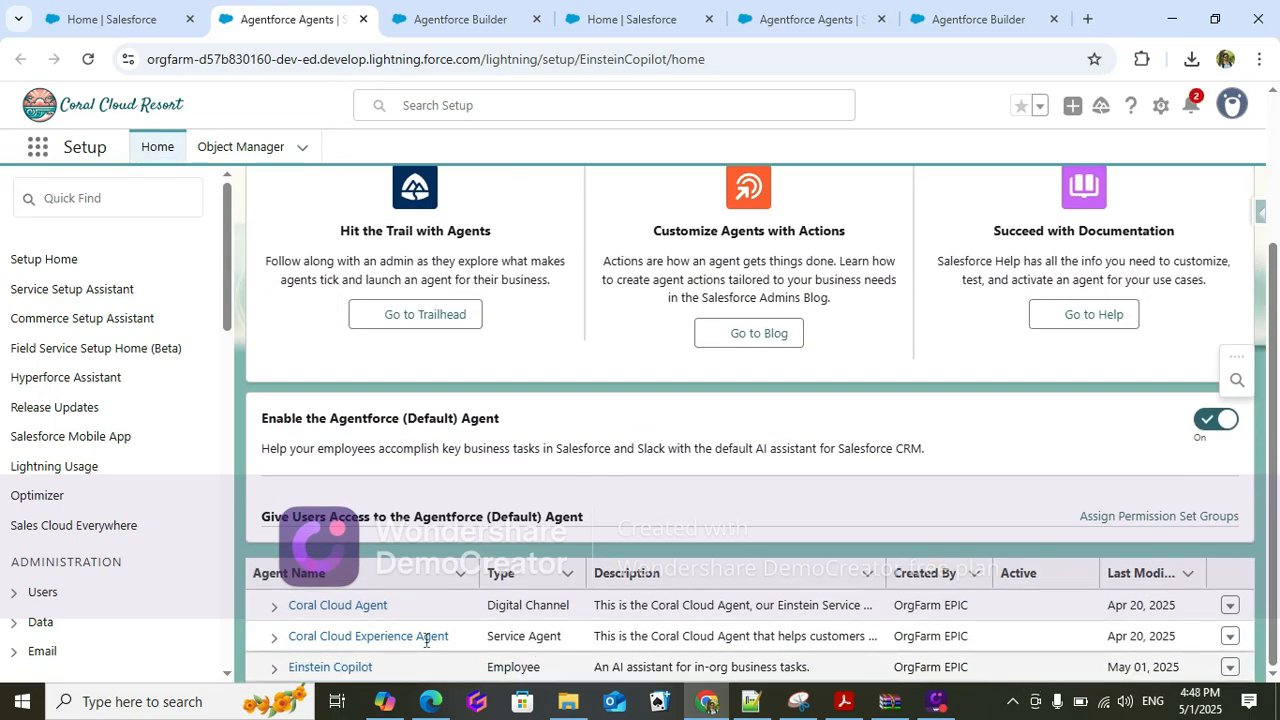
- Return to the Einstein Copilot agent in Agentforce Builder and start creating a new topic
click(428, 20)
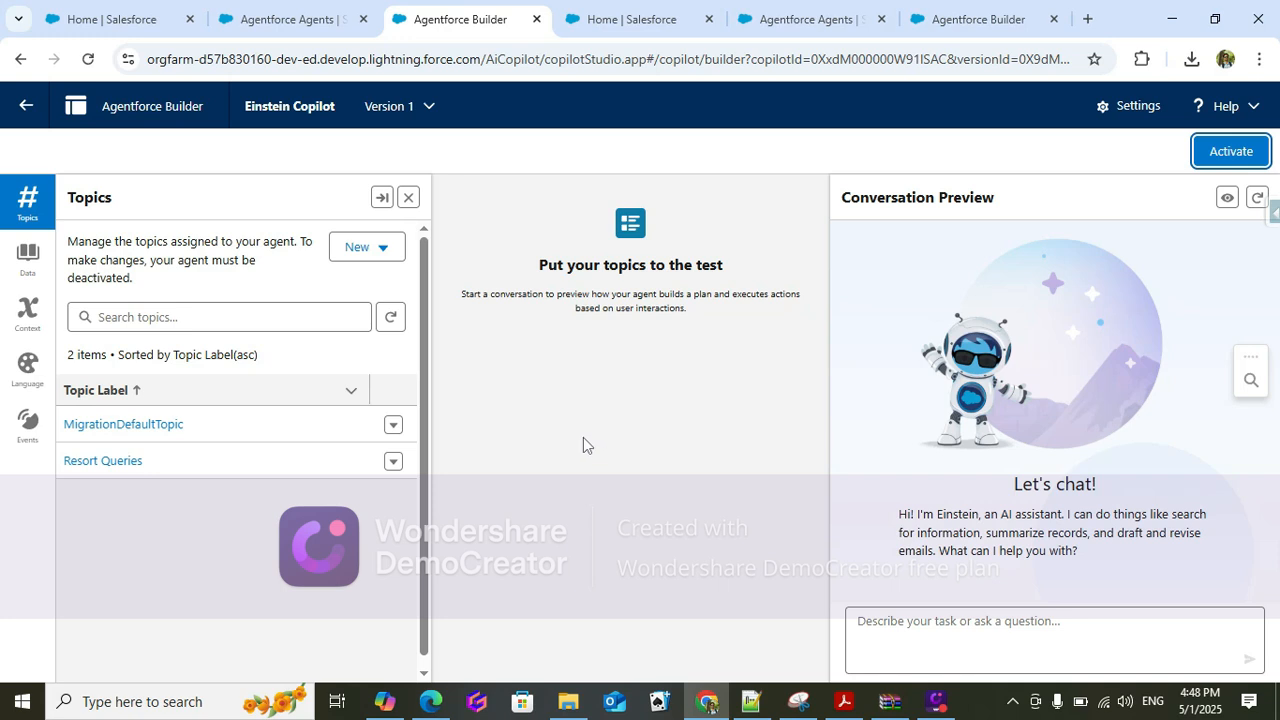
click(385, 250)
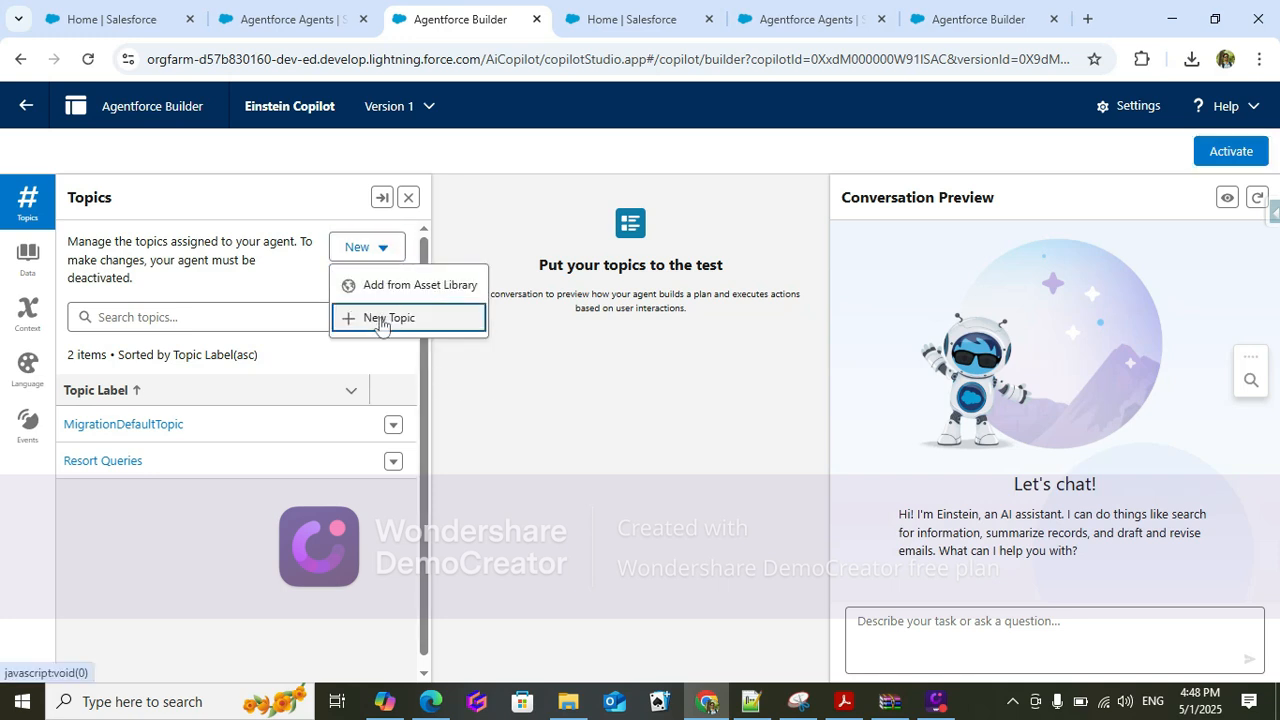
click(380, 318)
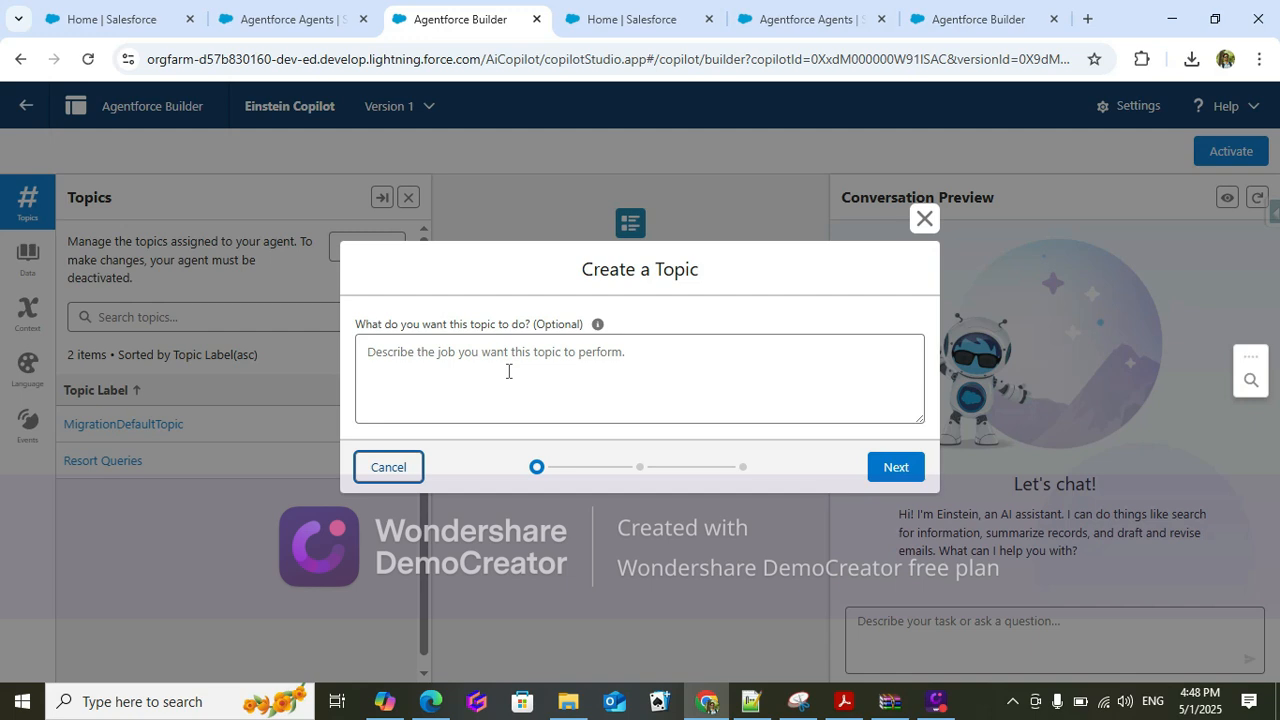
- Describe the topic's job as "this is going to provide service to customer" and continue to the topic details
click(435, 368)
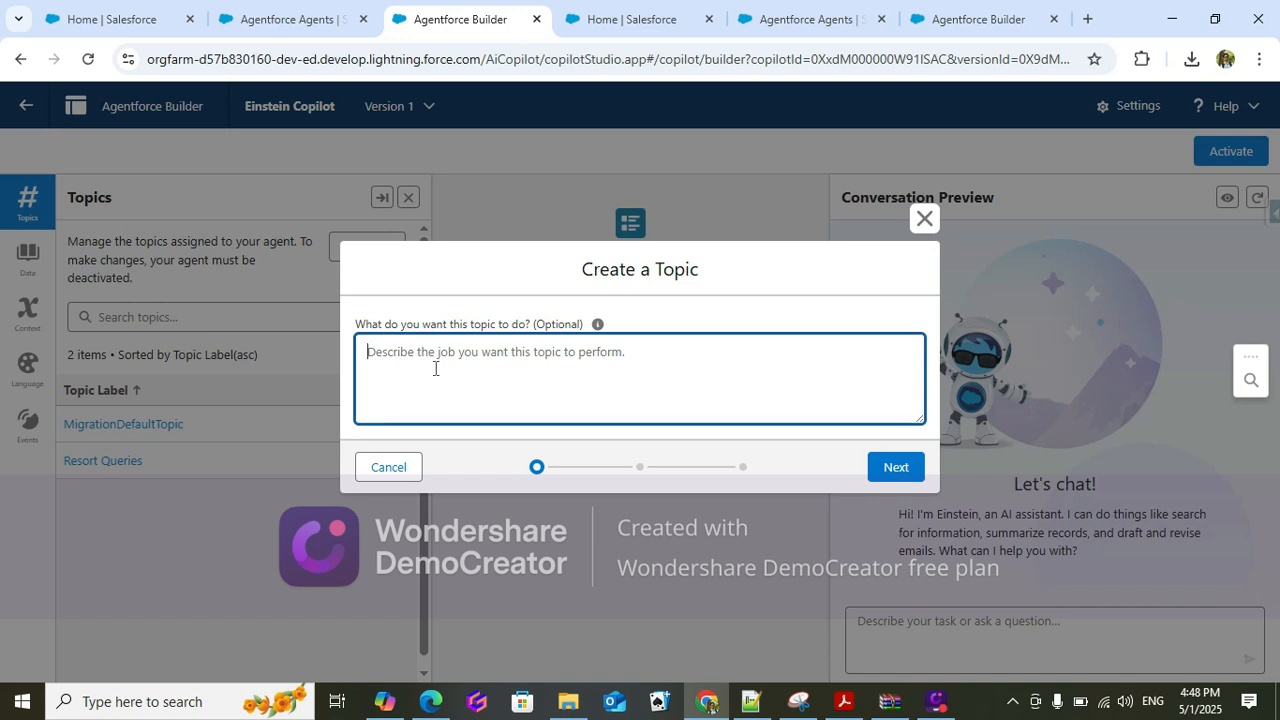
text(theis)
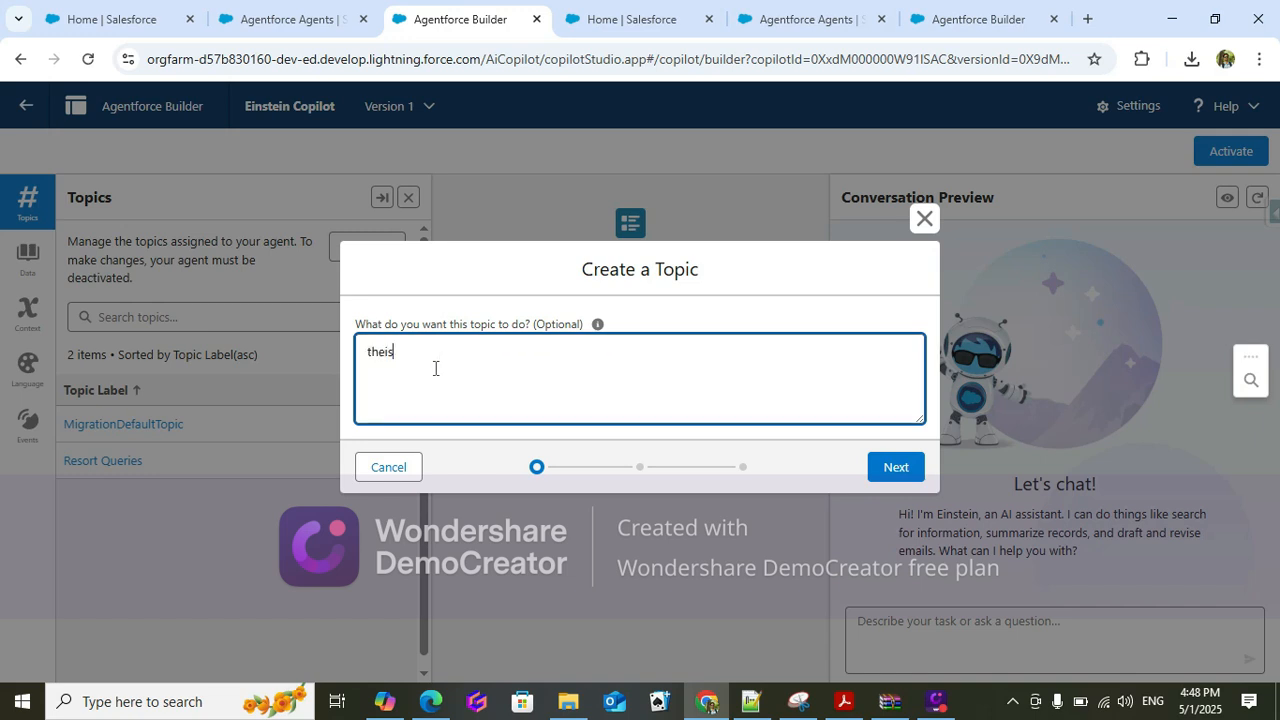
key(BackSpace)
key(BackSpace)
key(BackSpace)
text(is)
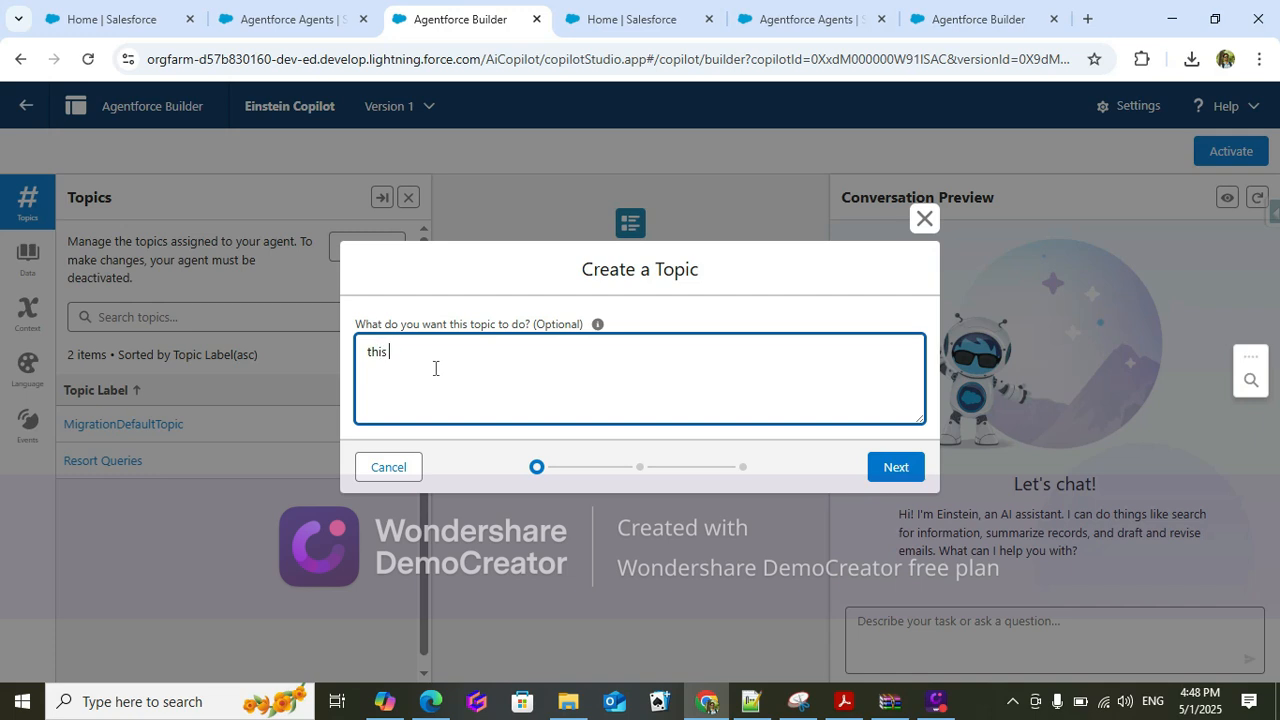
text( is goint)
key(BackSpace)
key(BackSpace)
text(g to pro)
text(vide )
text(resort d)
key(BackSpace)
key(BackSpace)
text(service to custom)
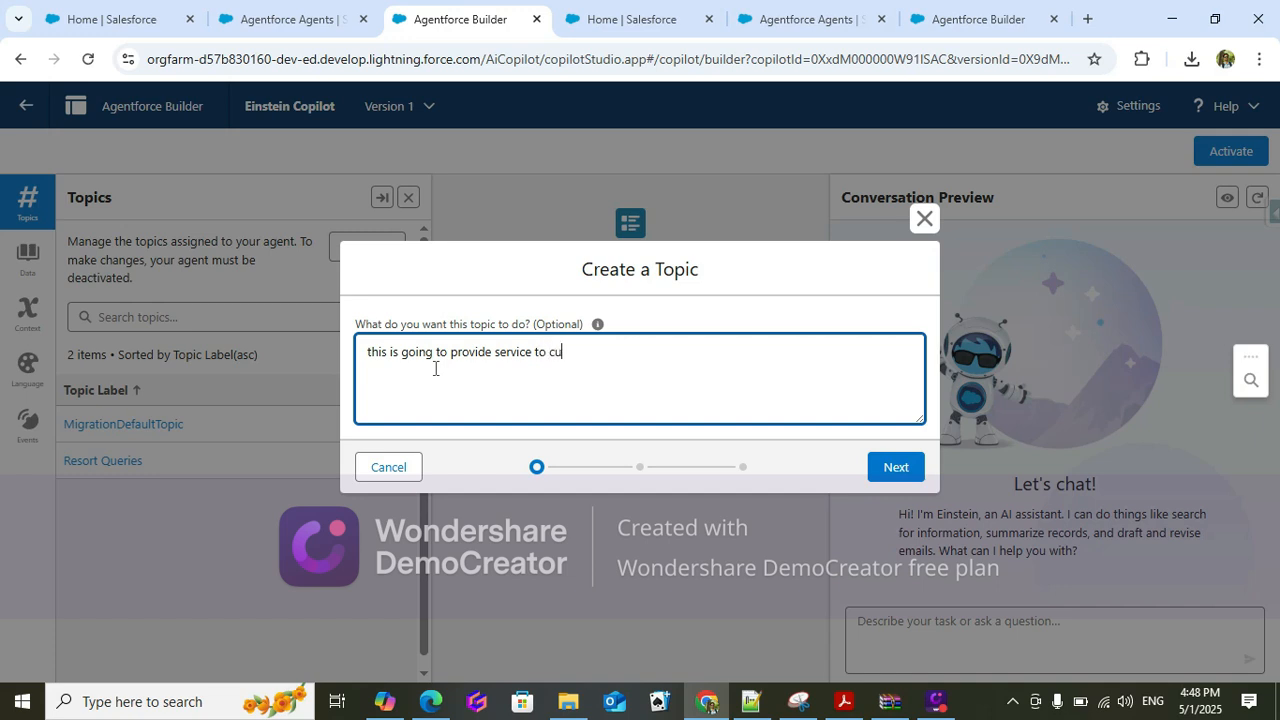
key(BackSpace)
text(i)
text(mer)
click(906, 464)
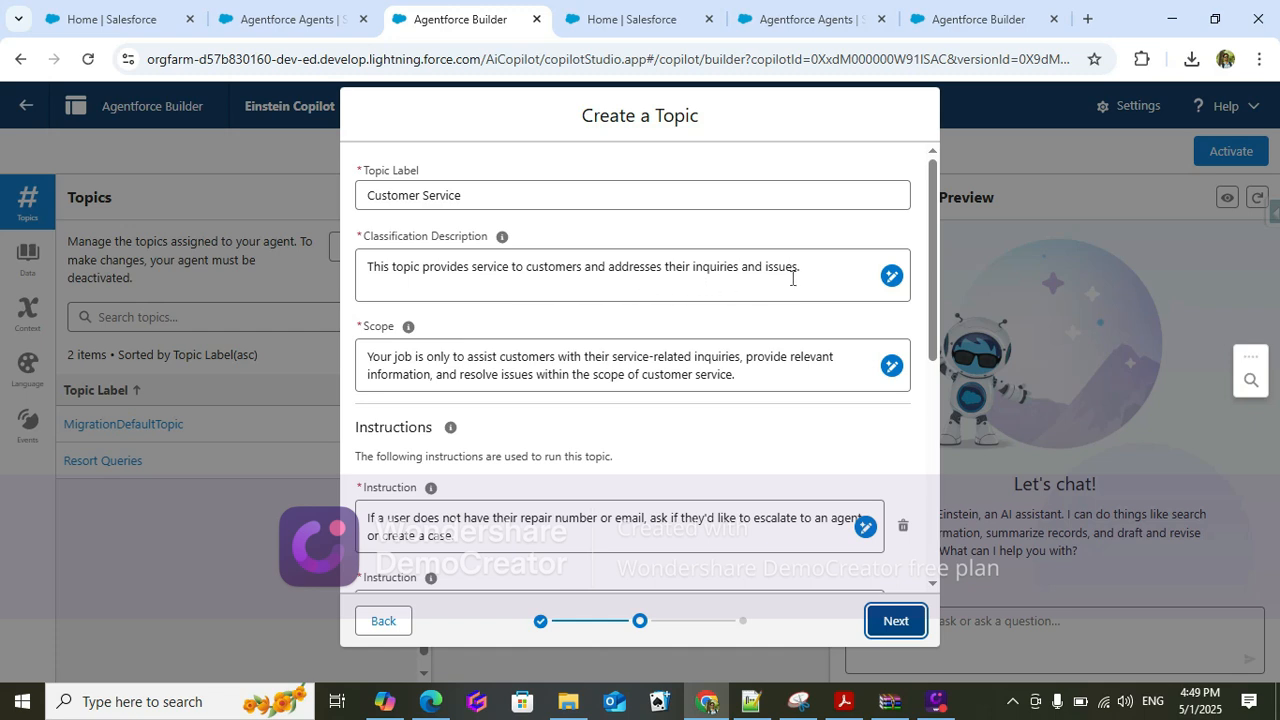
- Review the generated classification description, scope and instructions, keep them, and continue to the action selection
drag(807, 272, 352, 270)
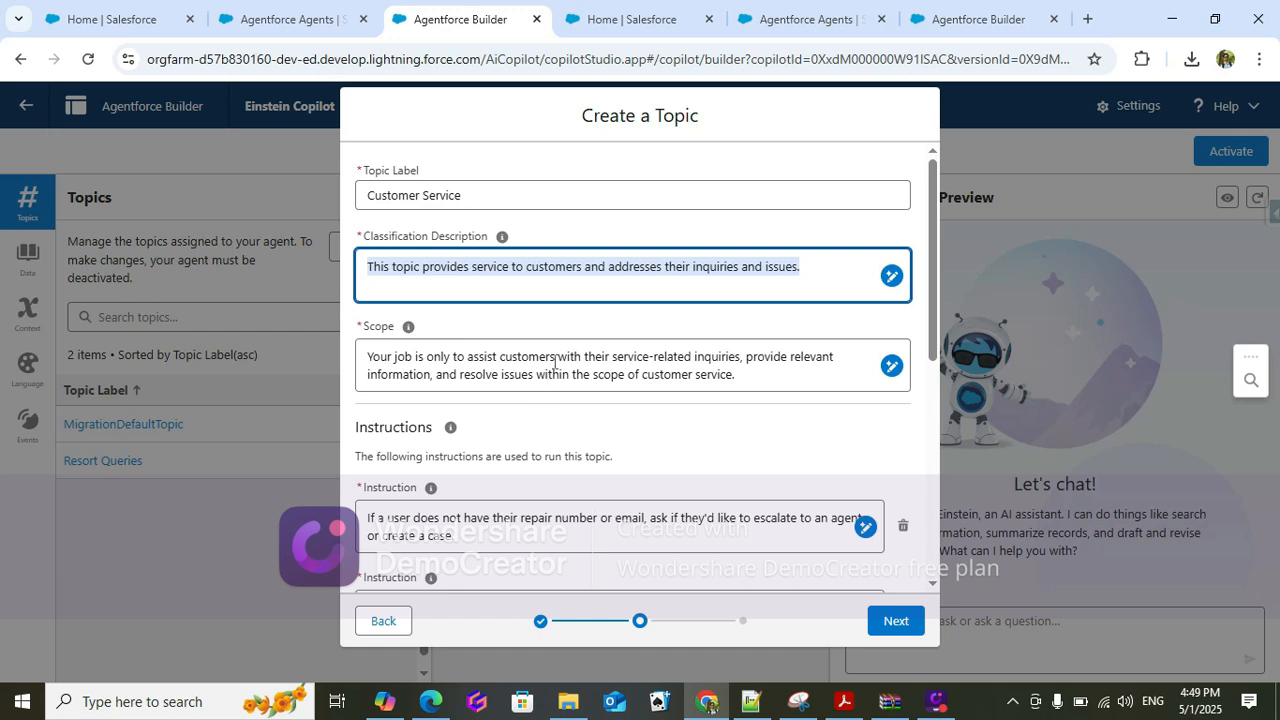
scroll(728, 448, down, 2)
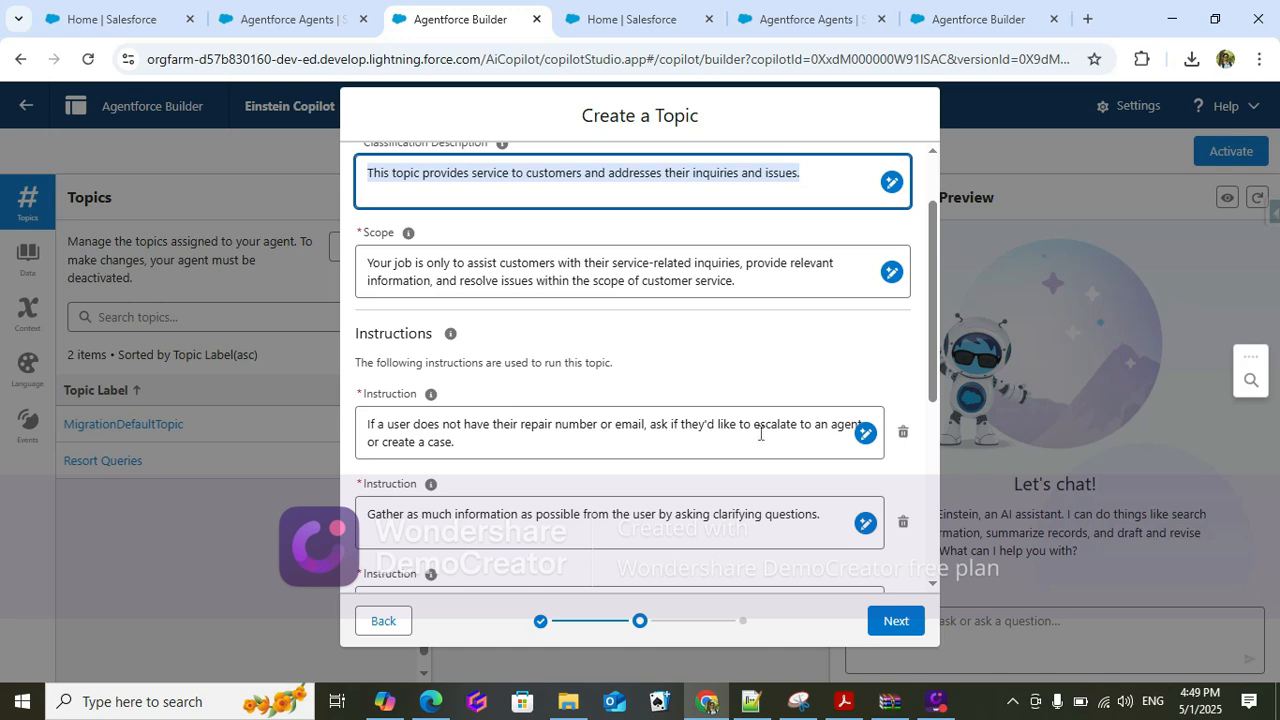
scroll(612, 436, down, 1)
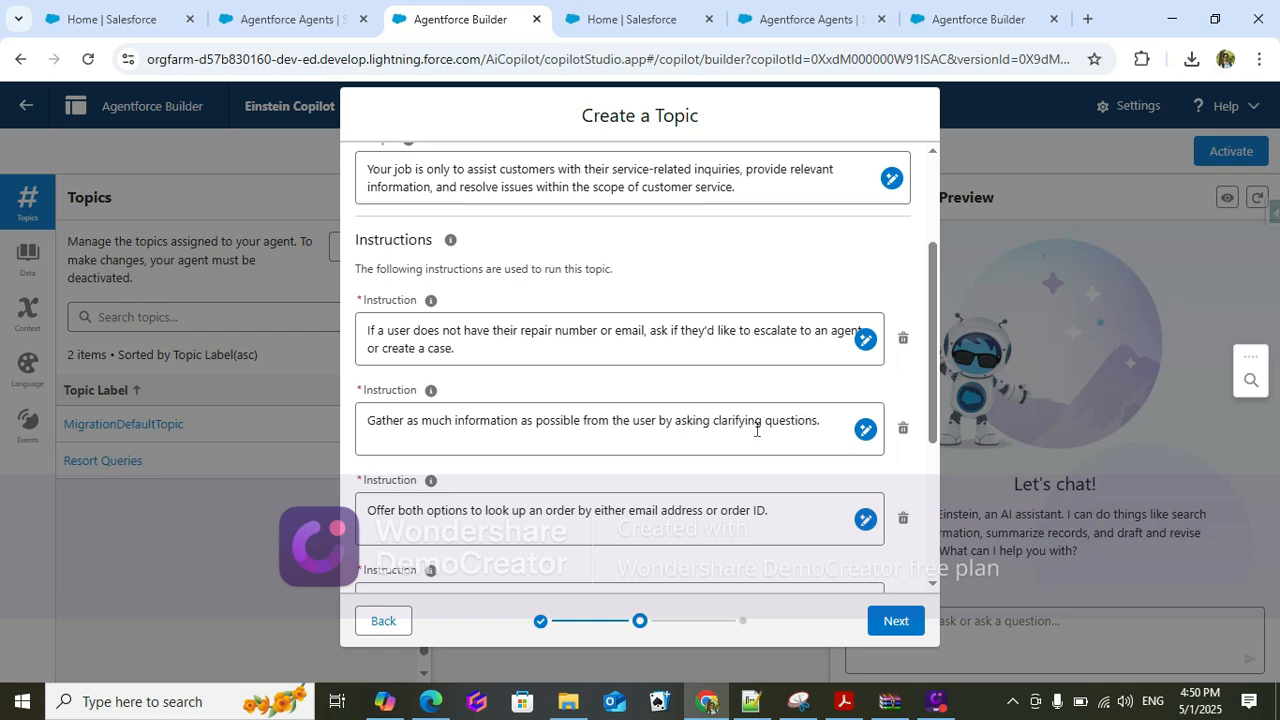
drag(822, 426, 364, 422)
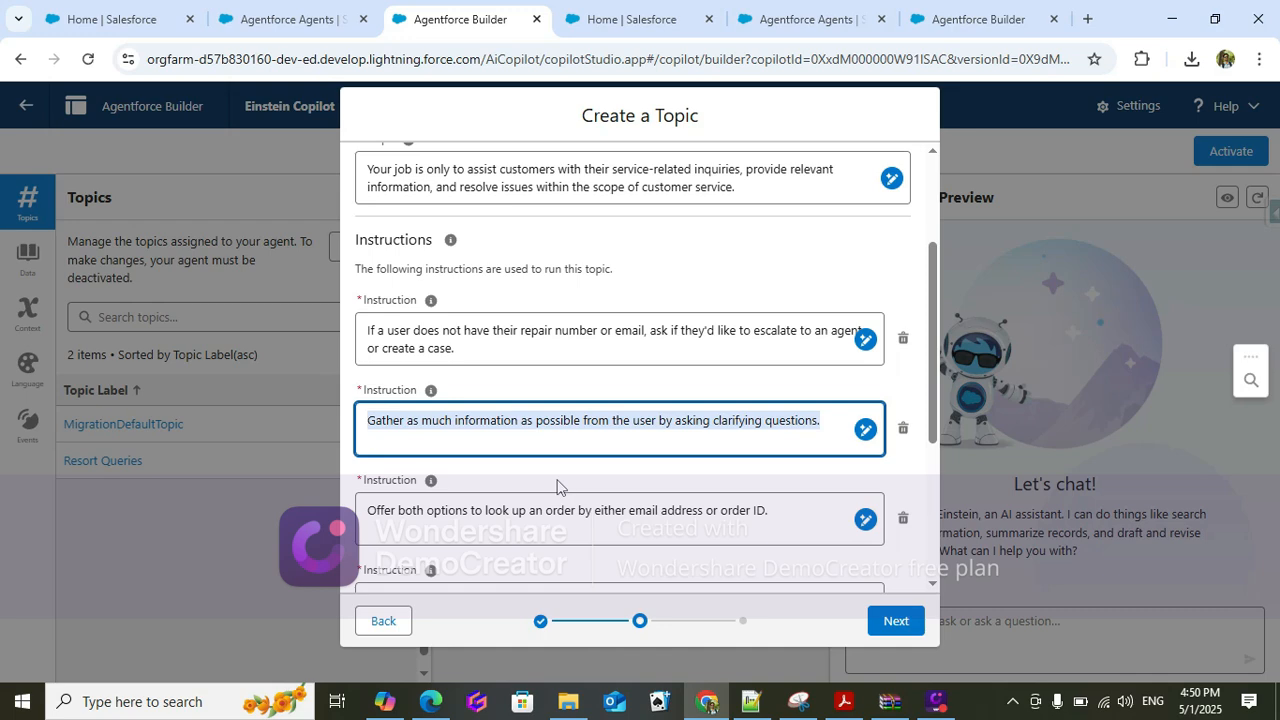
scroll(560, 488, down, 1)
scroll(450, 440, down, 1)
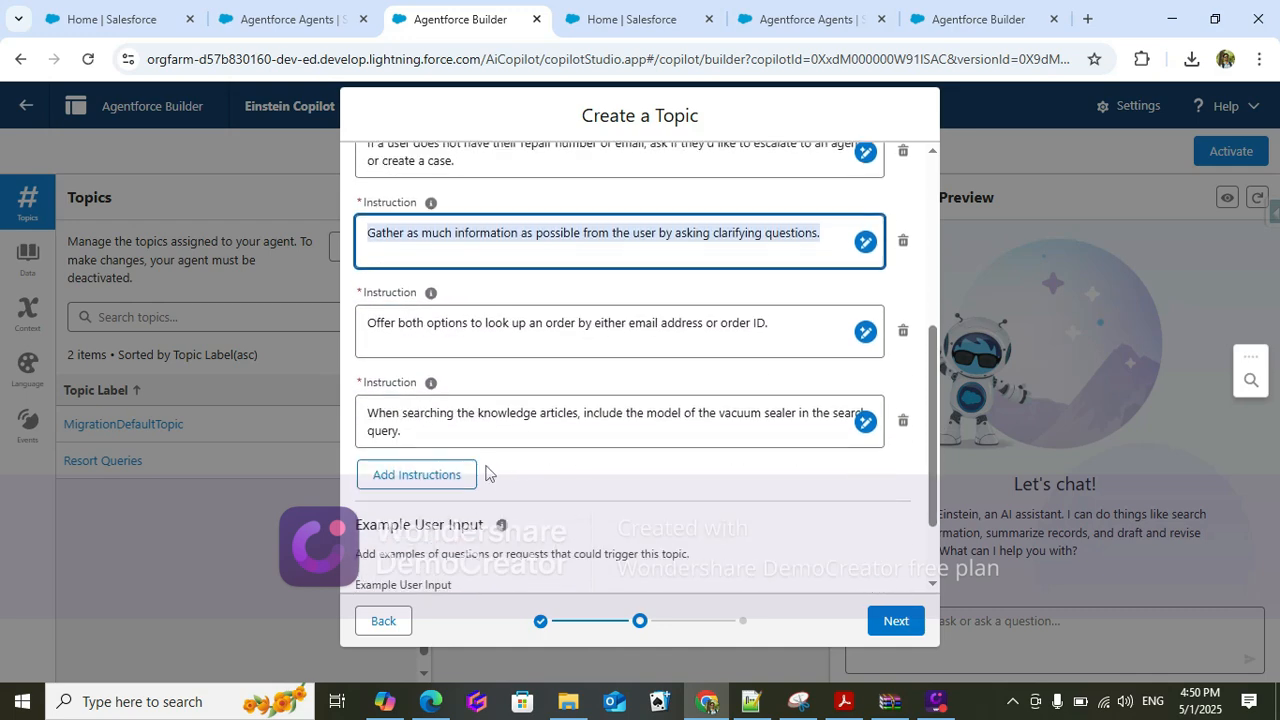
scroll(505, 430, down, 1)
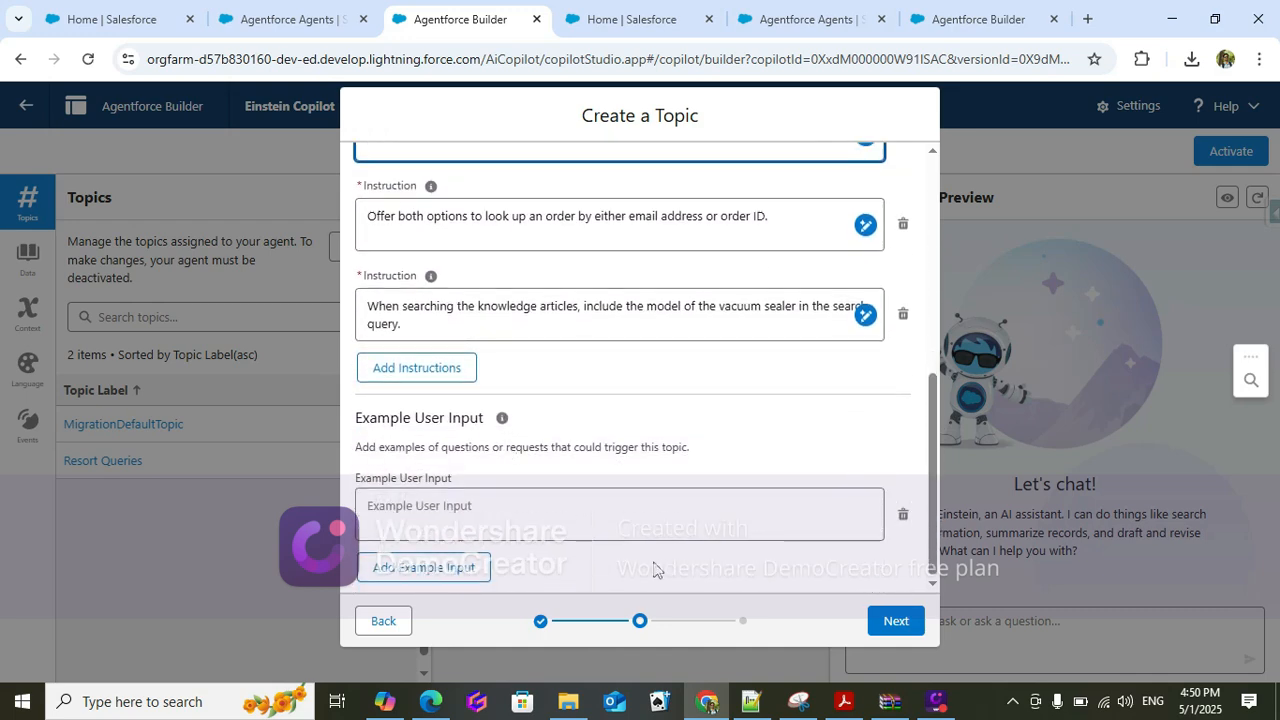
click(899, 625)
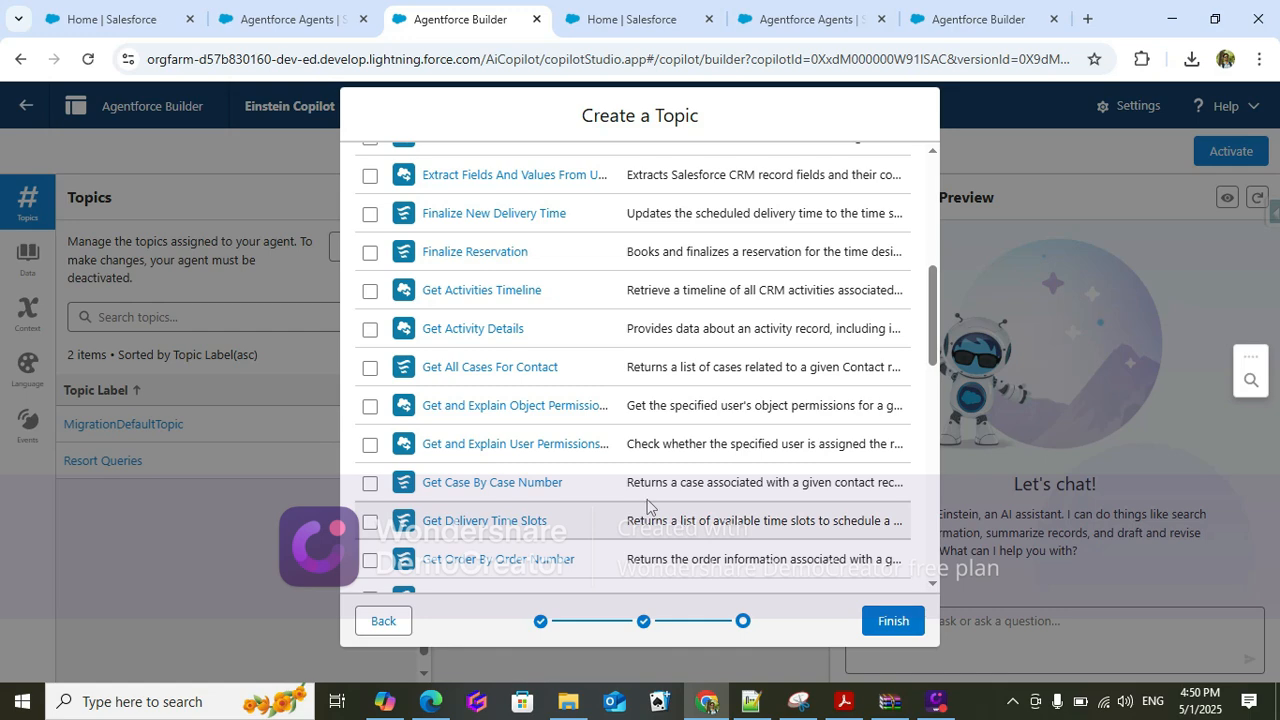
- Include all listed agent actions in the Customer Service topic and finish creating it
scroll(640, 495, up, 5)
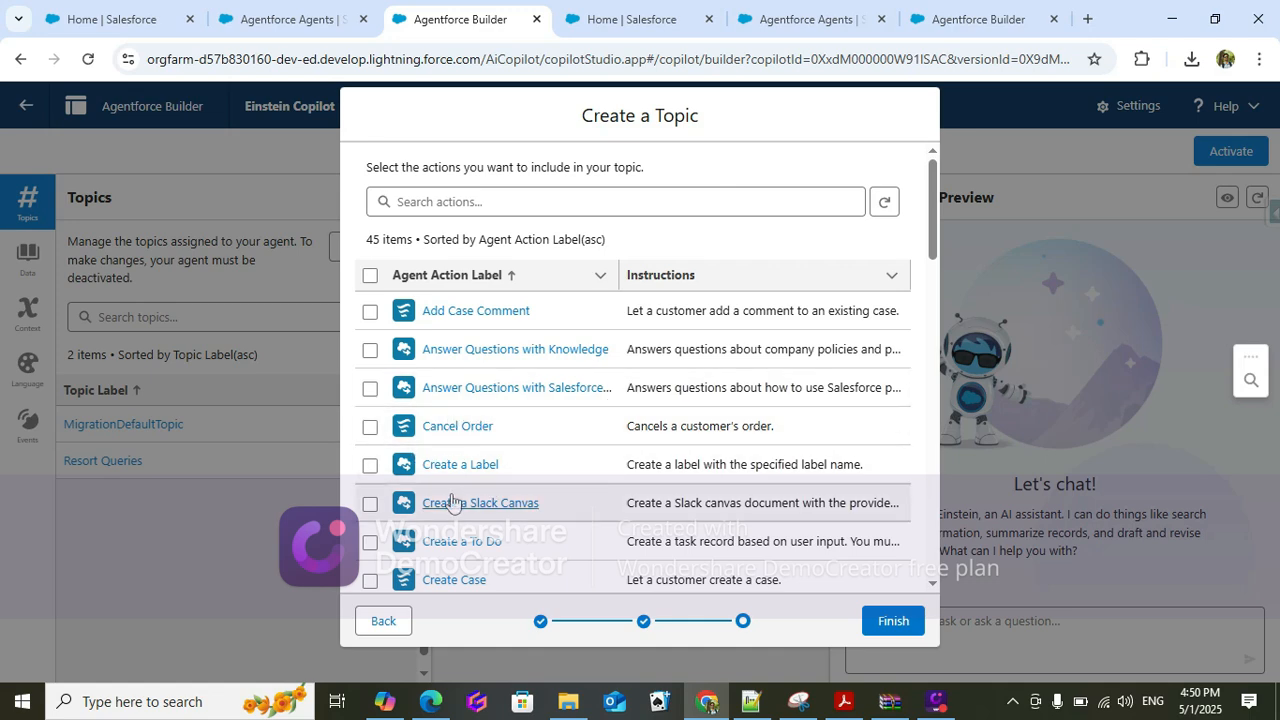
scroll(560, 515, down, 1)
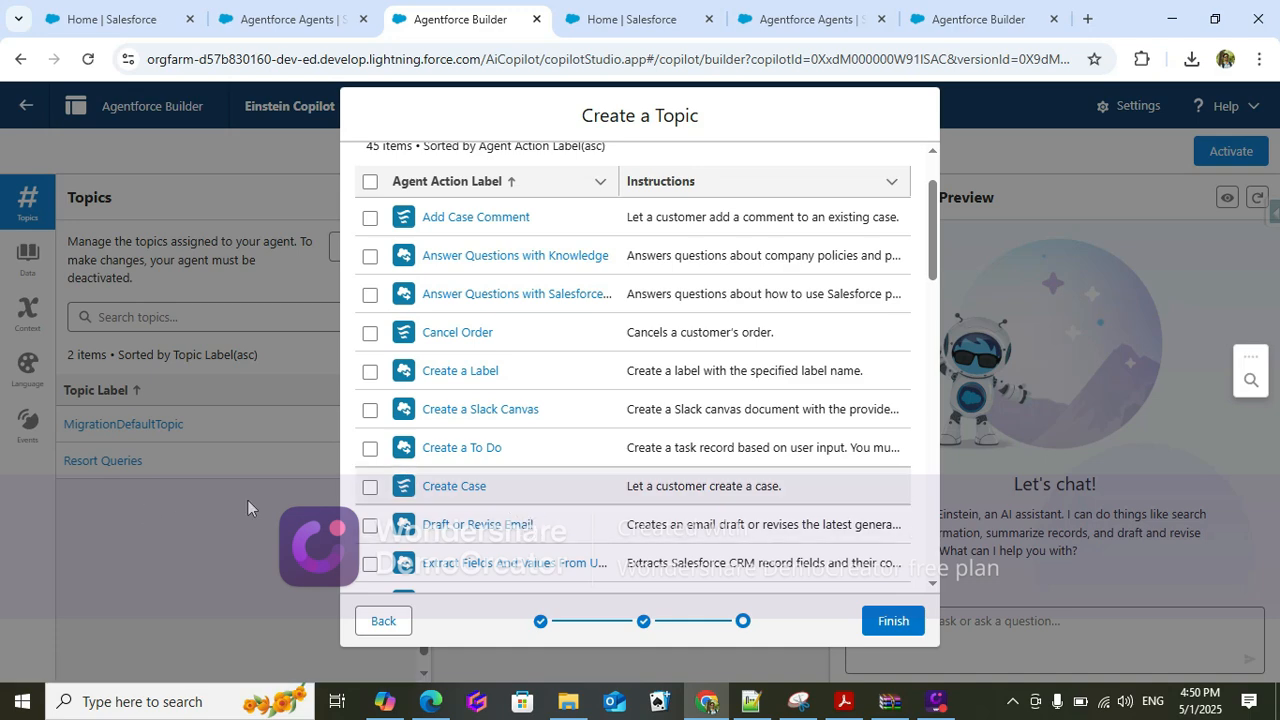
scroll(615, 498, up, 2)
scroll(615, 498, up, 1)
click(370, 275)
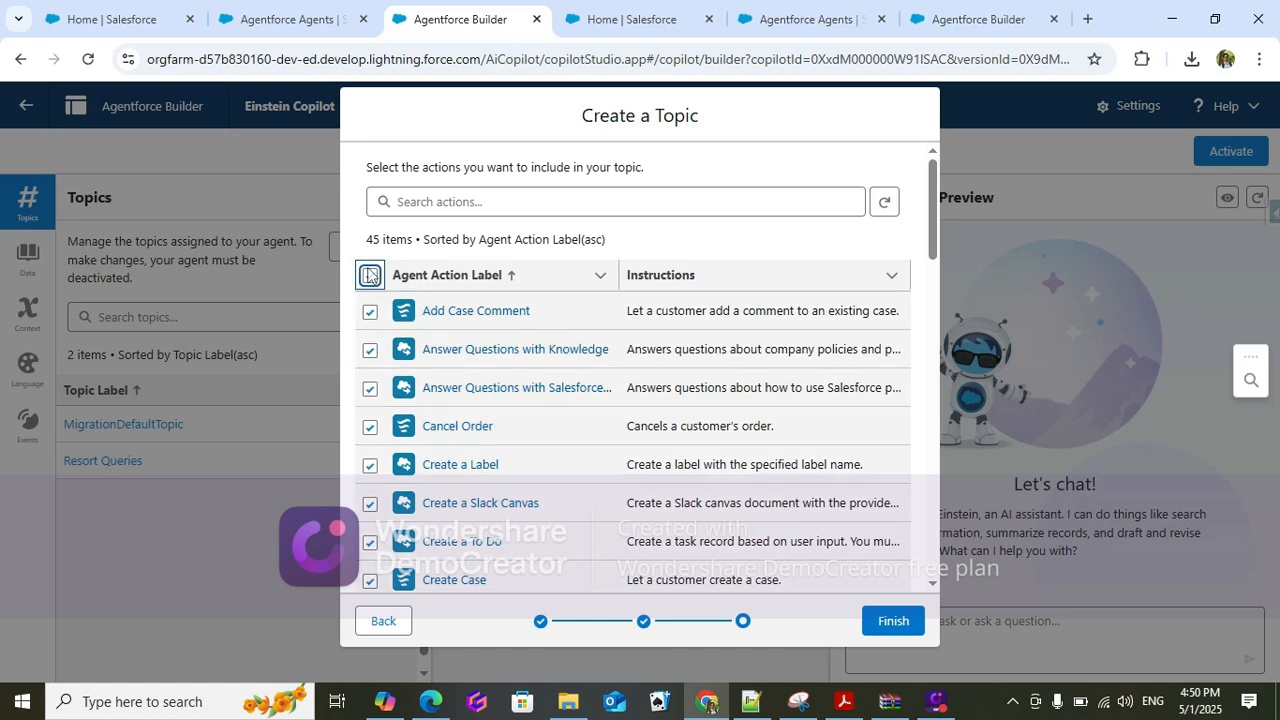
click(895, 622)
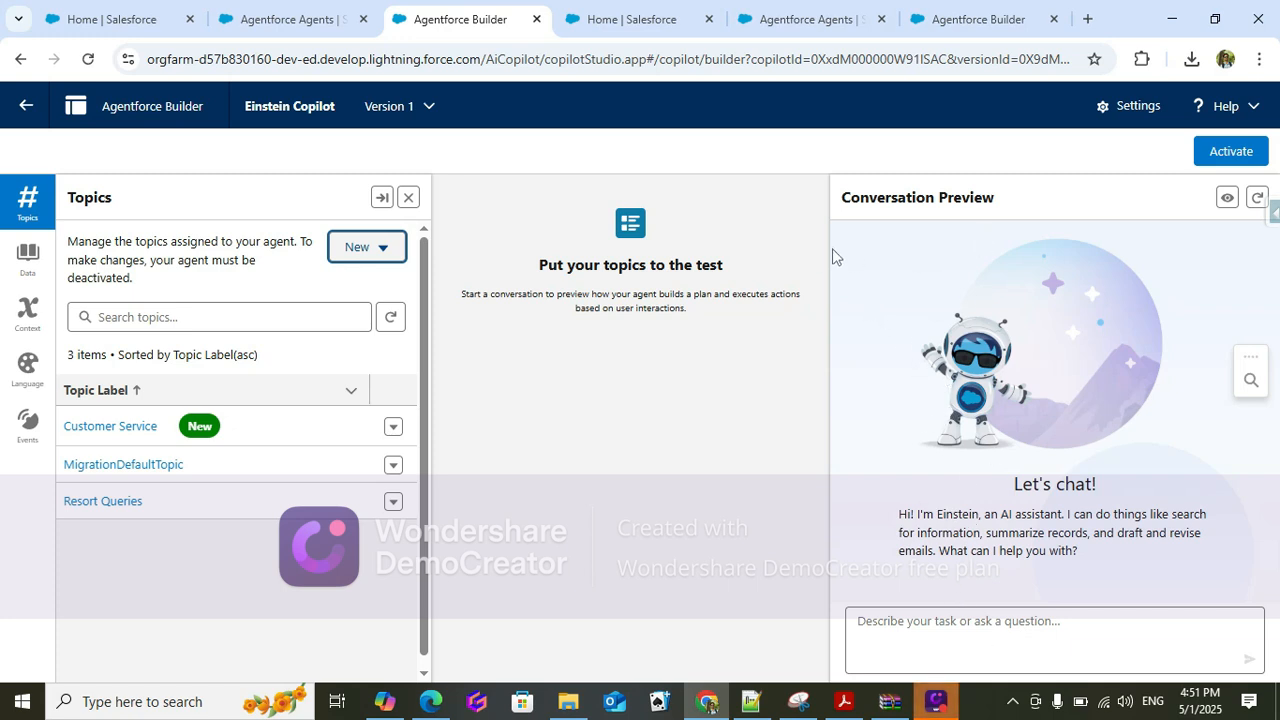
- Ask the agent "How open cases we have" in the conversation preview
click(972, 638)
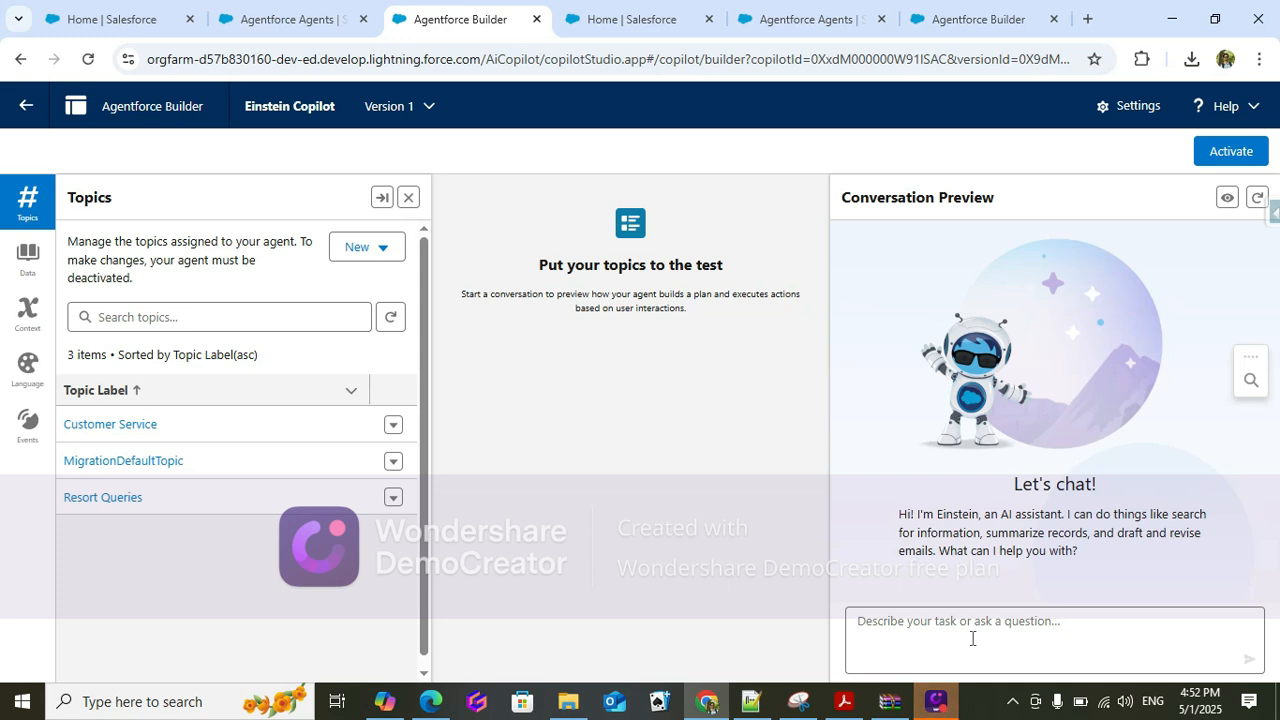
text(How ca)
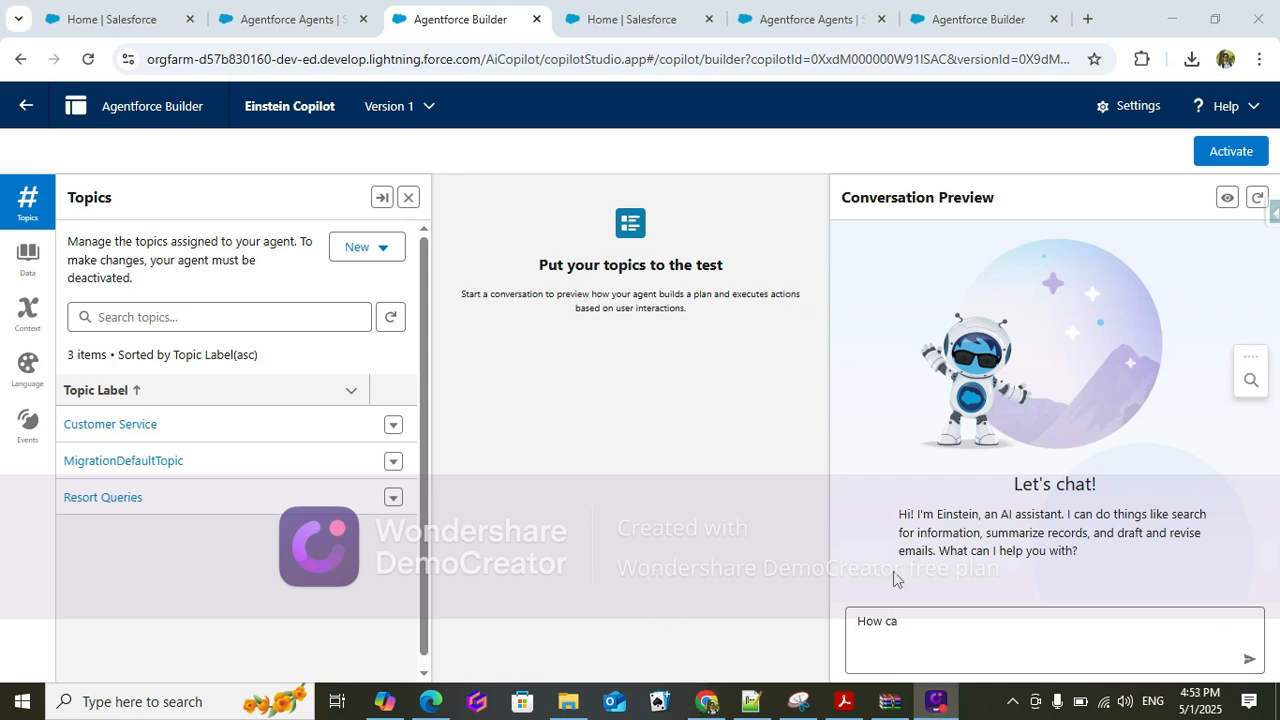
click(950, 628)
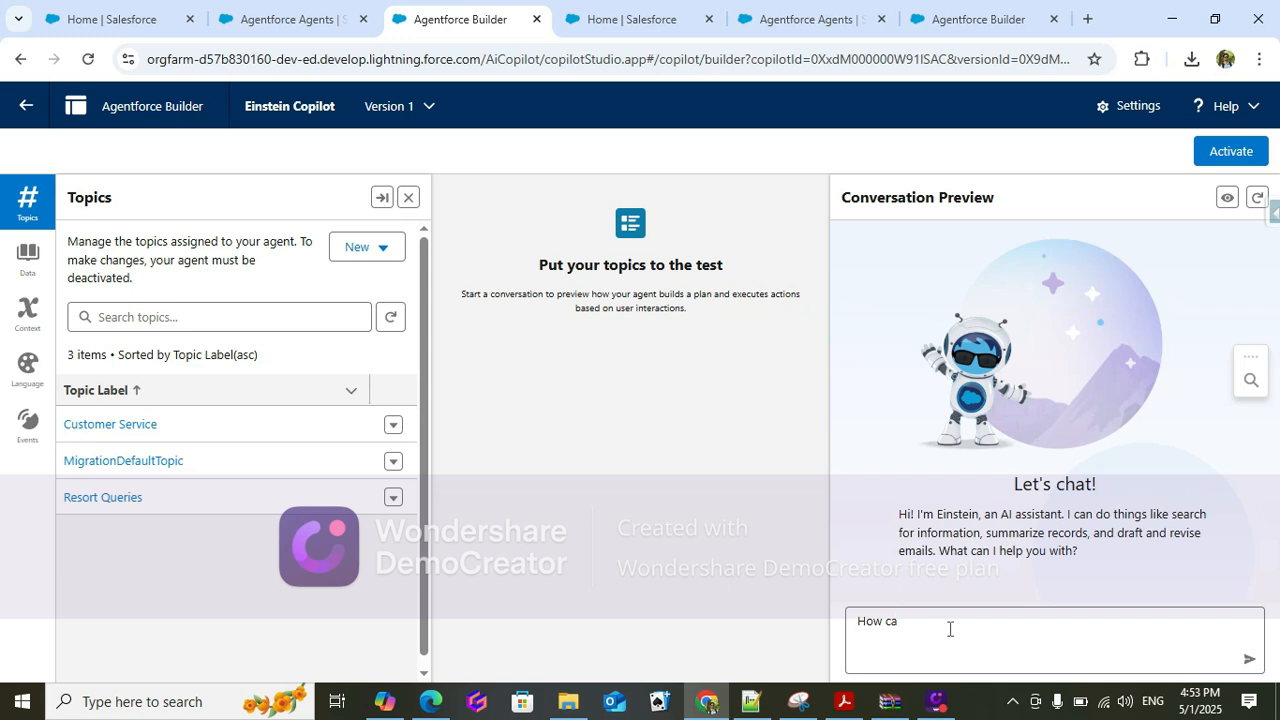
drag(949, 627, 849, 634)
text(How cas)
key(BackSpace)
key(BackSpace)
key(BackSpace)
text(open)
key(Return)
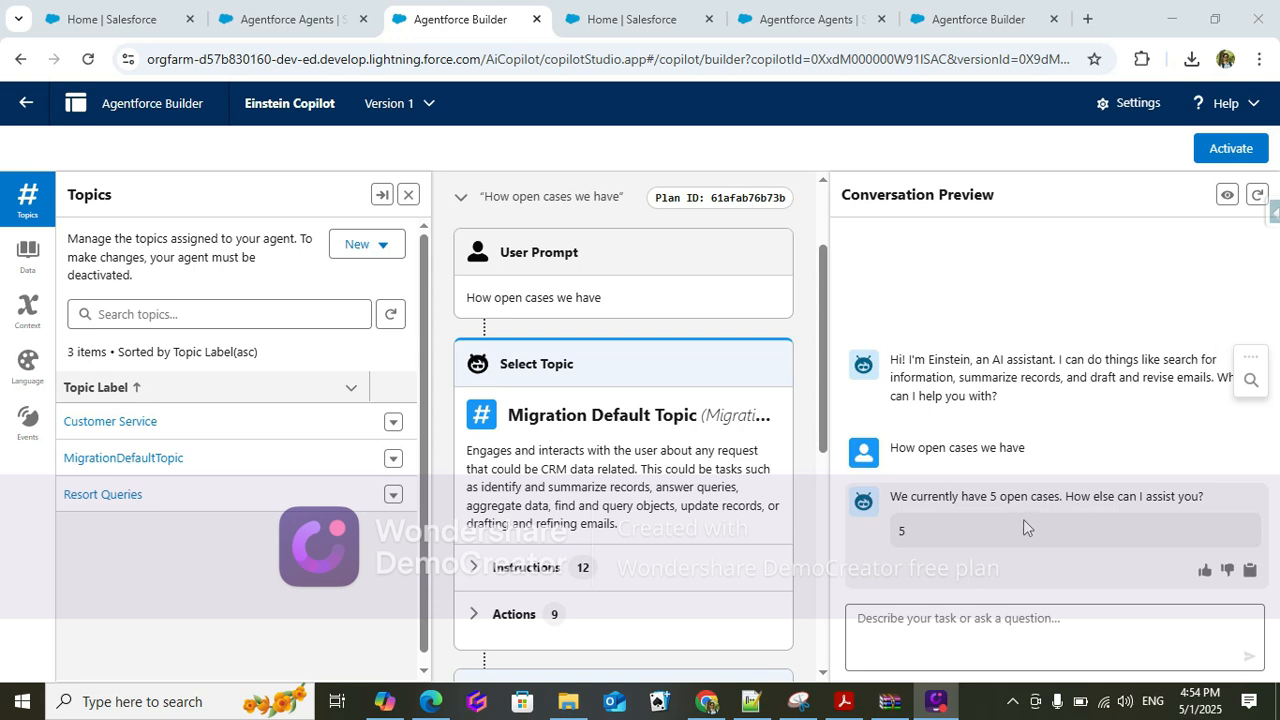
- Open the Cases in the Coral Cloud Resorts app and show the All Open Cases list view to check the agent's answer
click(115, 20)
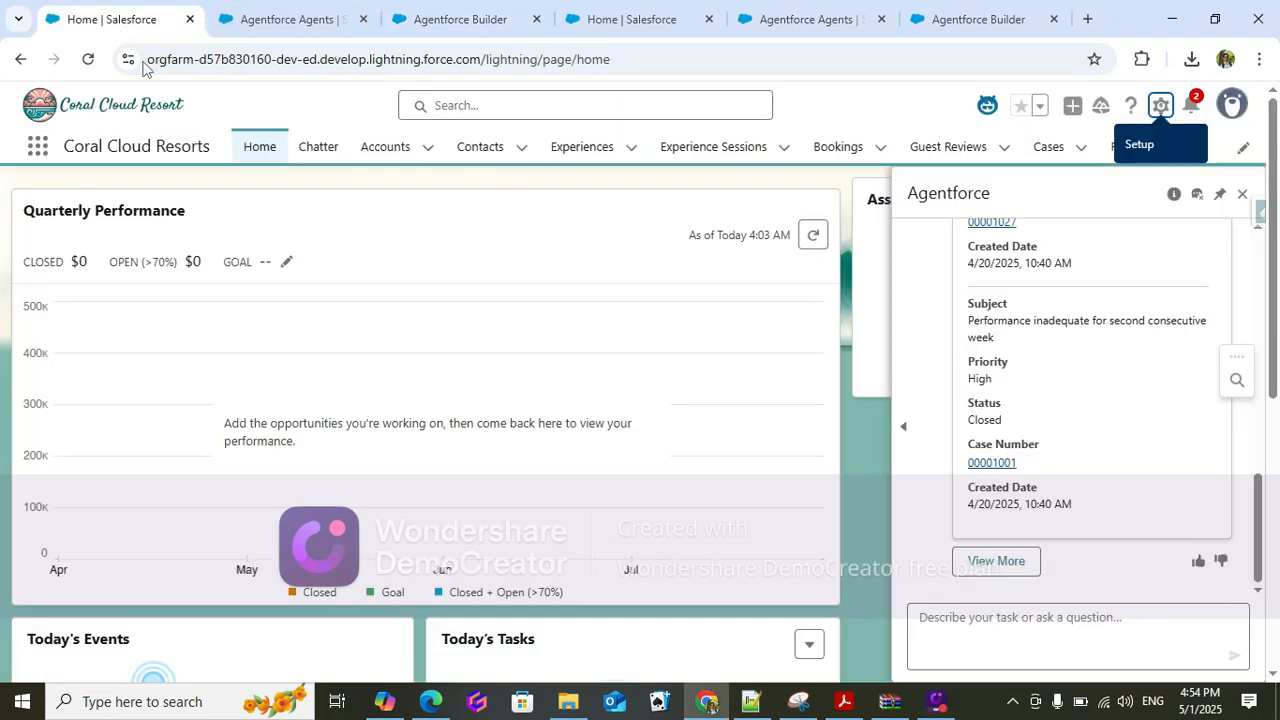
click(1049, 149)
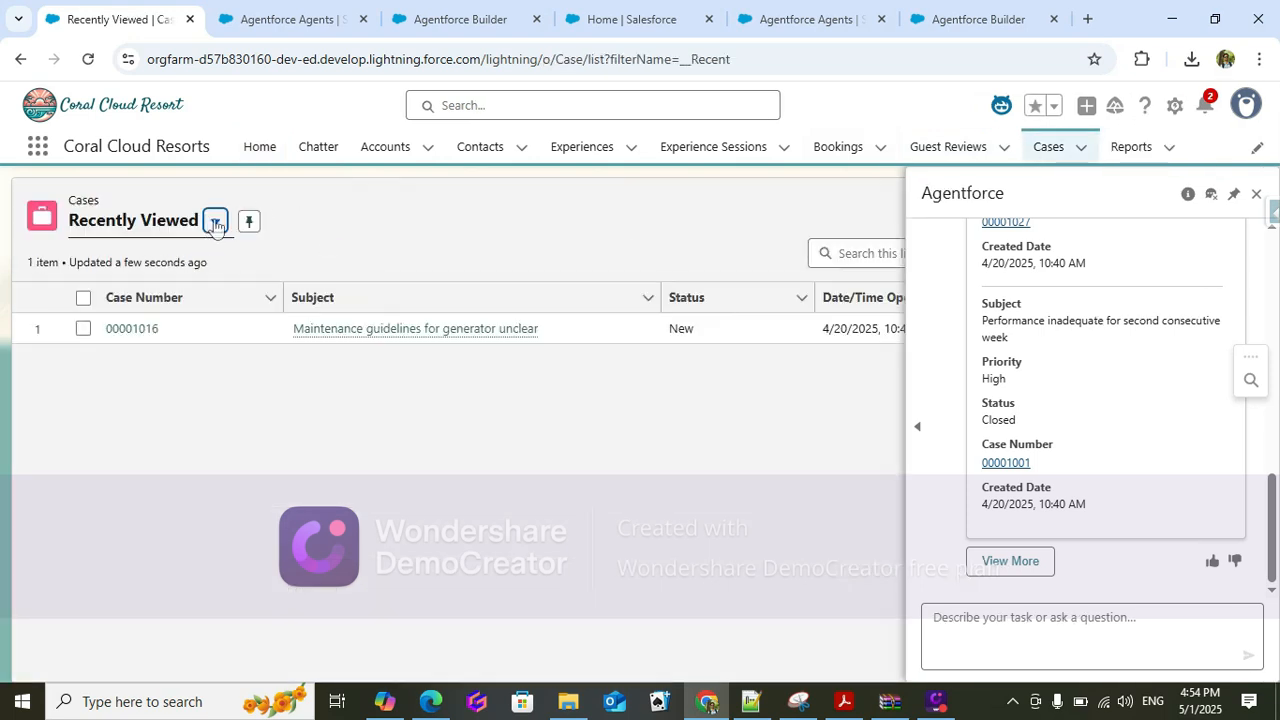
click(208, 228)
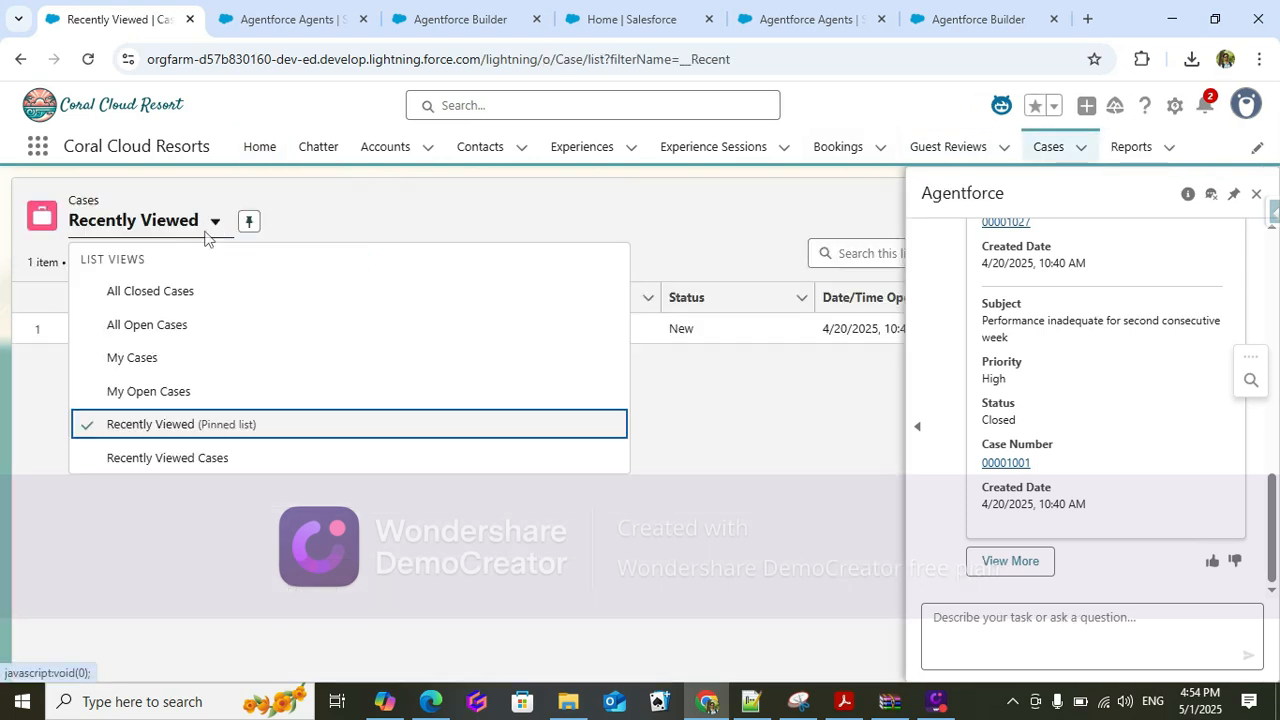
click(177, 324)
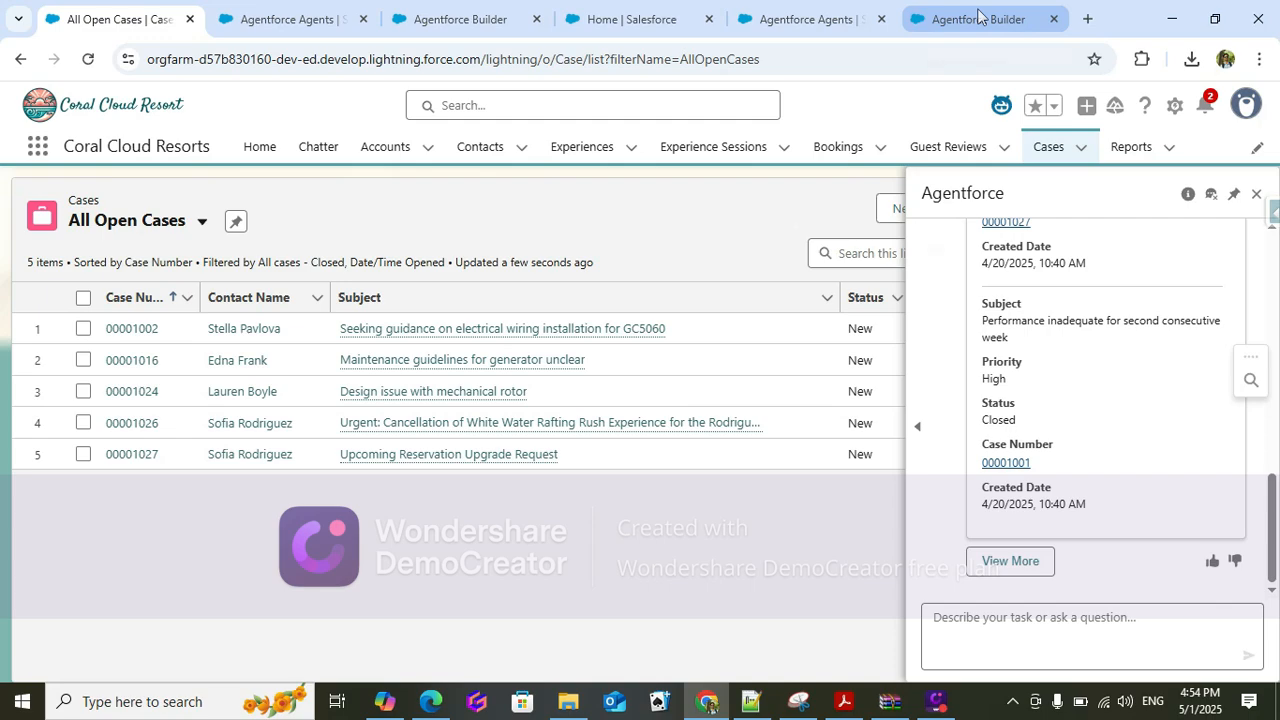
- Examine the prompts, selected topics, actions and outputs of the earlier test session in the other Agentforce Builder browser tab
click(937, 22)
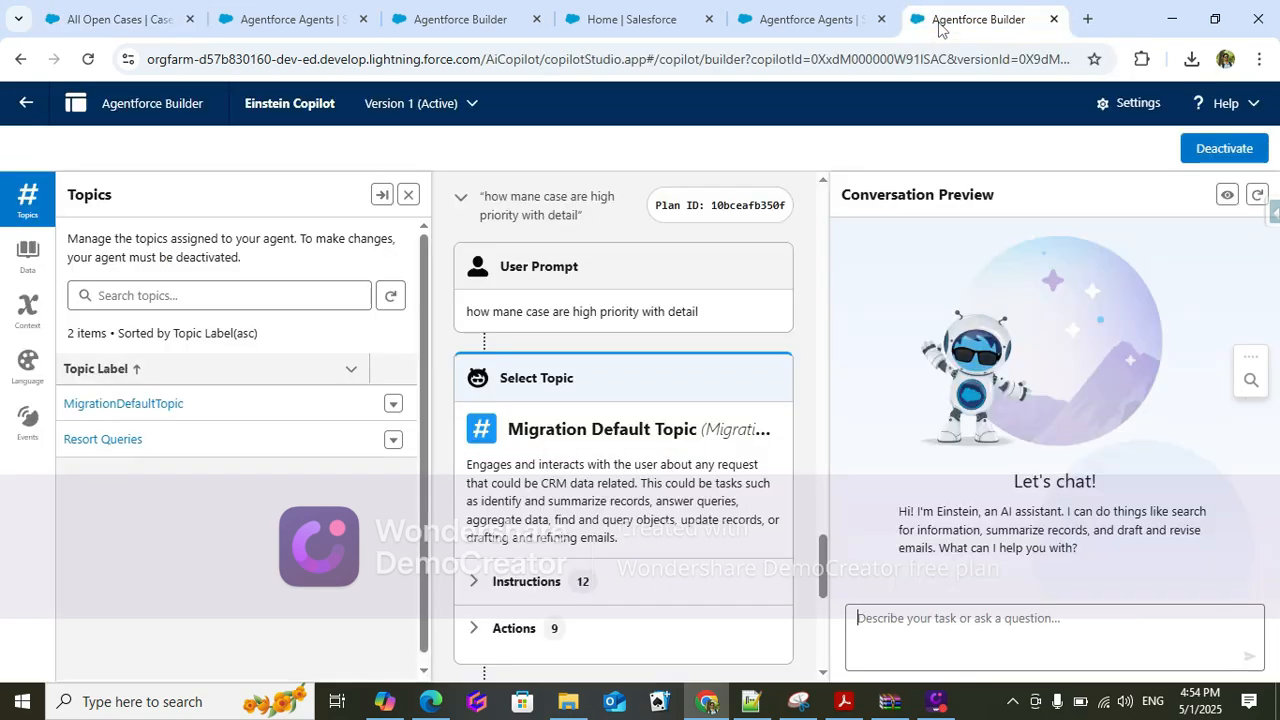
scroll(636, 483, up, 15)
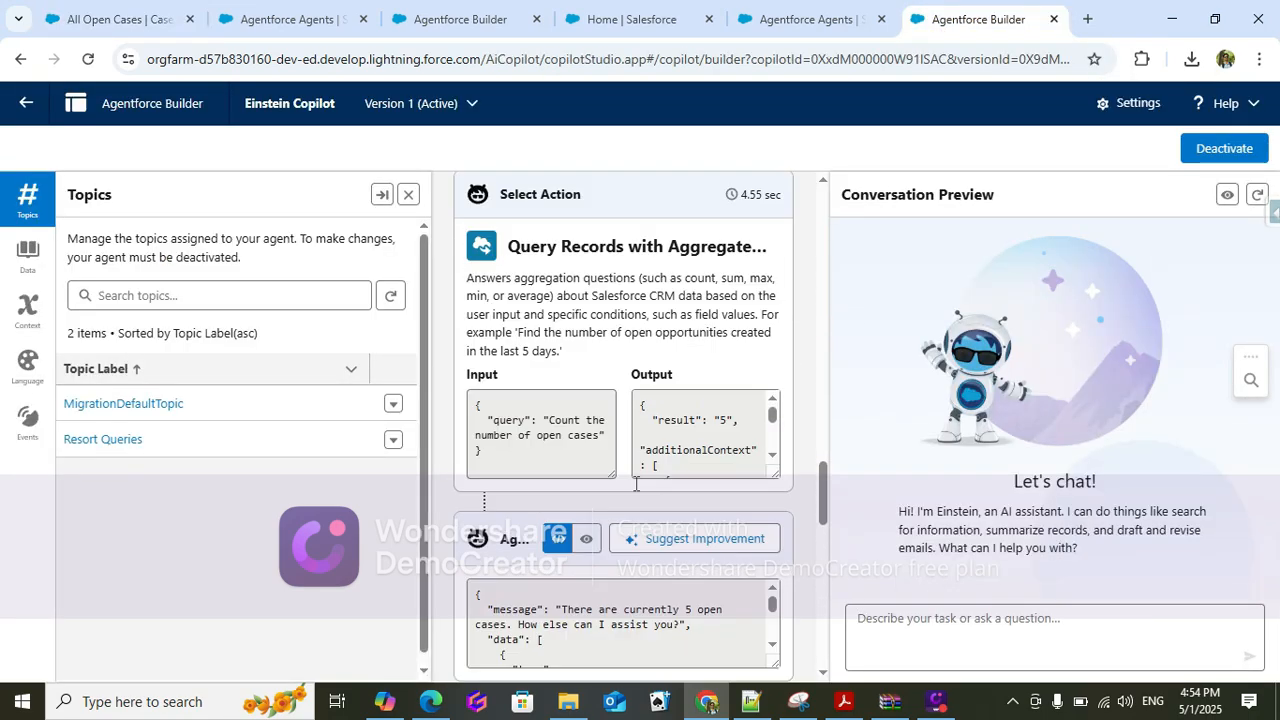
scroll(636, 483, up, 10)
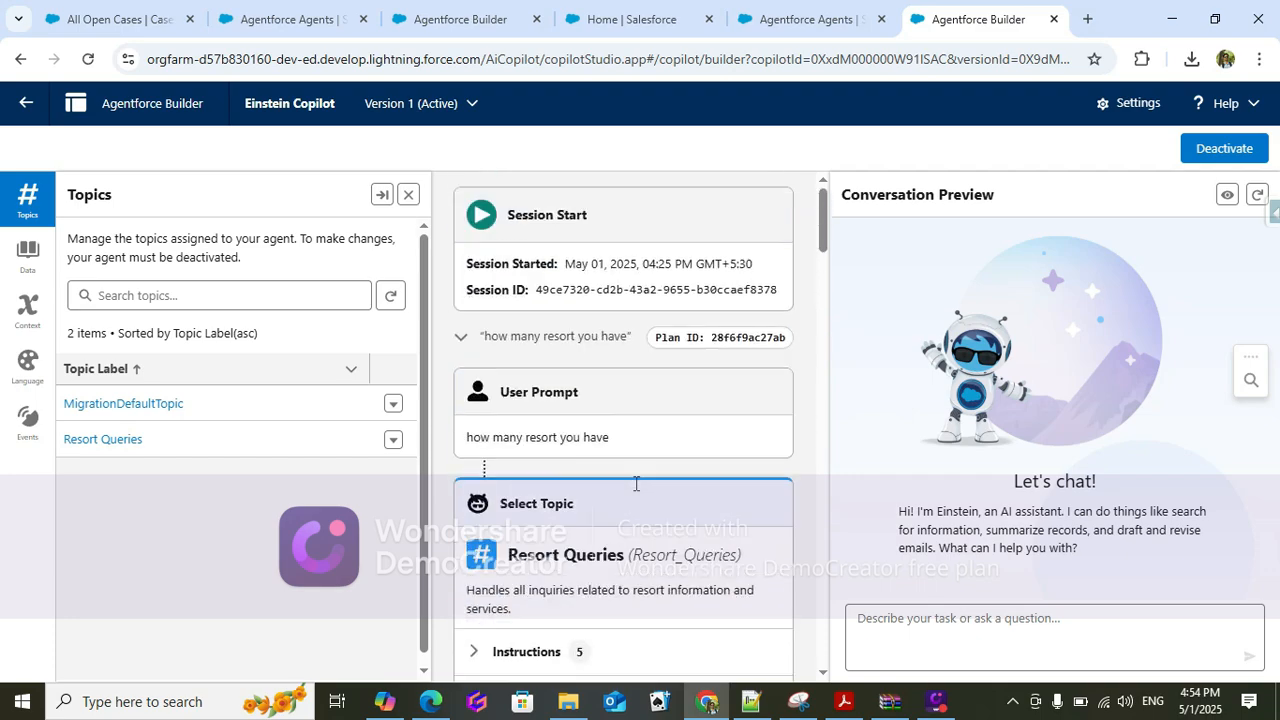
scroll(610, 515, down, 2)
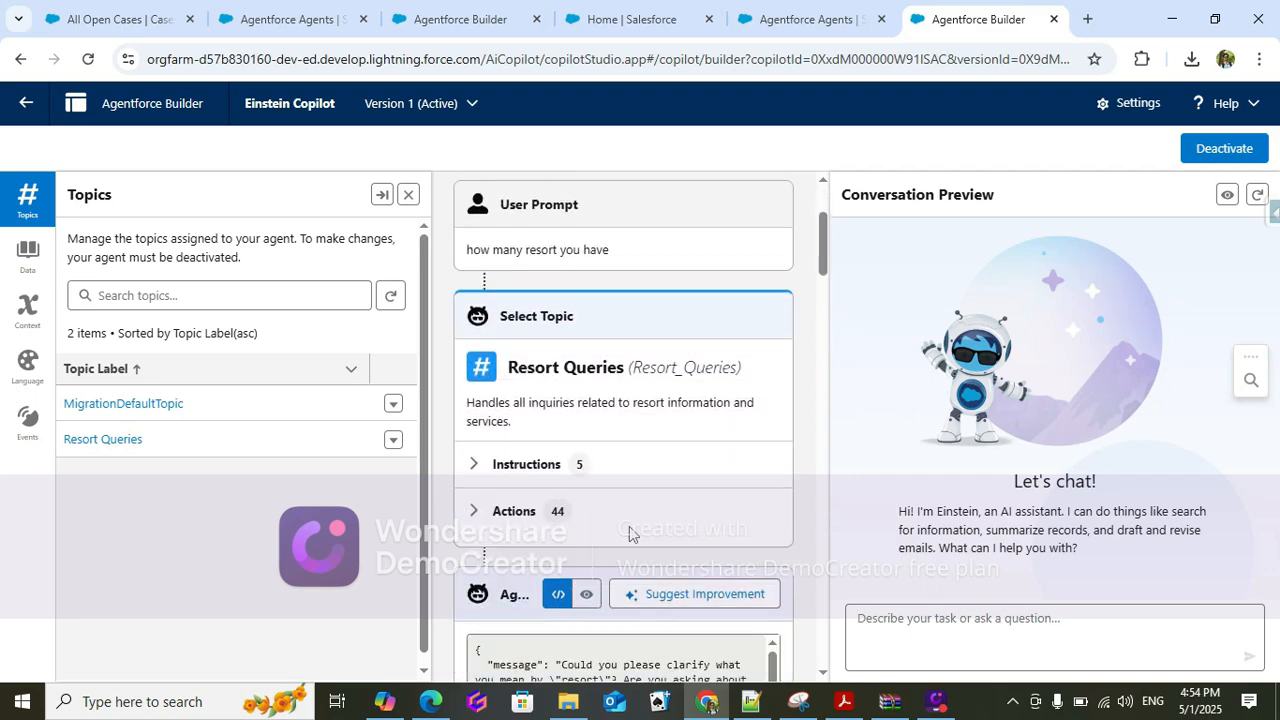
scroll(656, 478, down, 8)
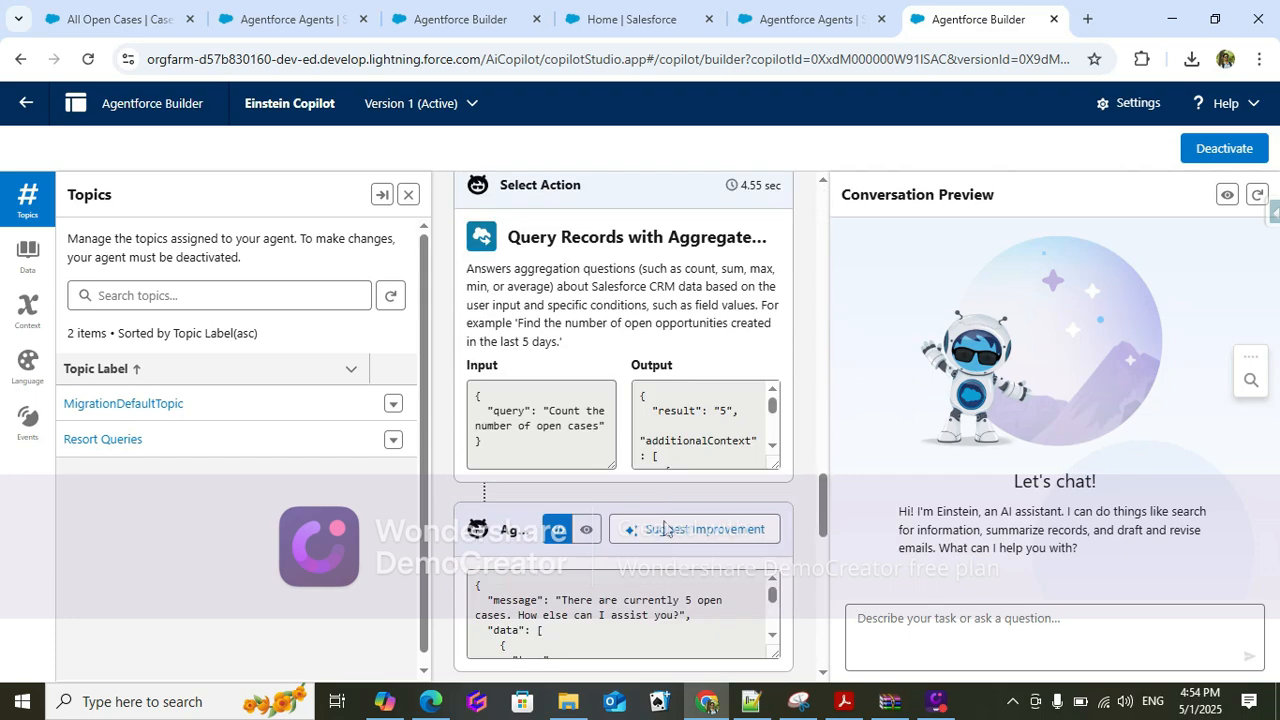
scroll(660, 522, down, 3)
scroll(664, 521, up, 2)
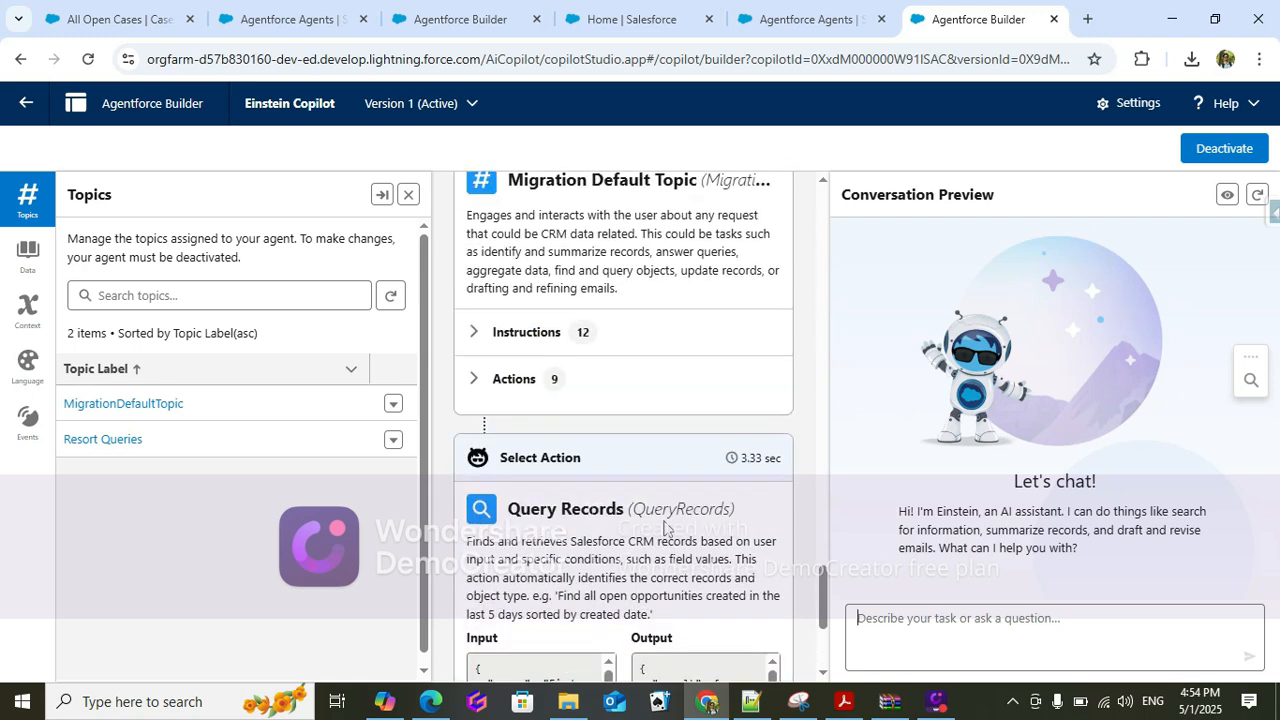
scroll(660, 520, down, 3)
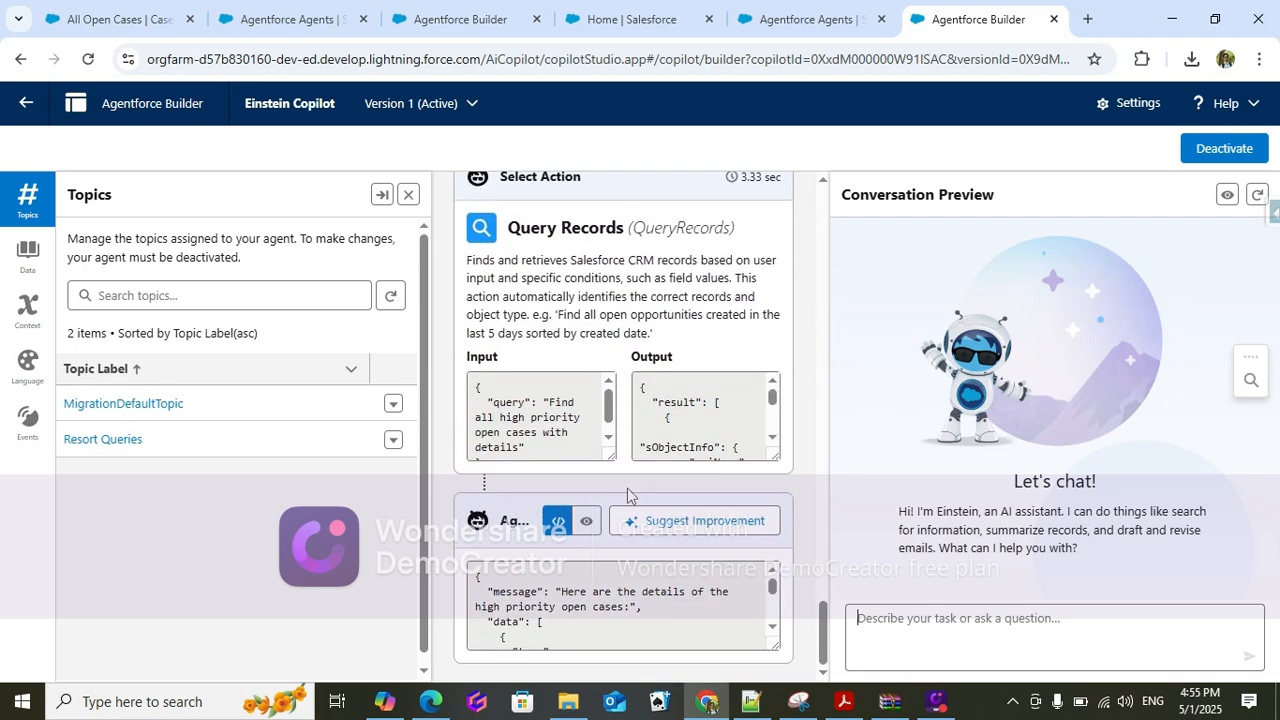
scroll(637, 452, down, 3)
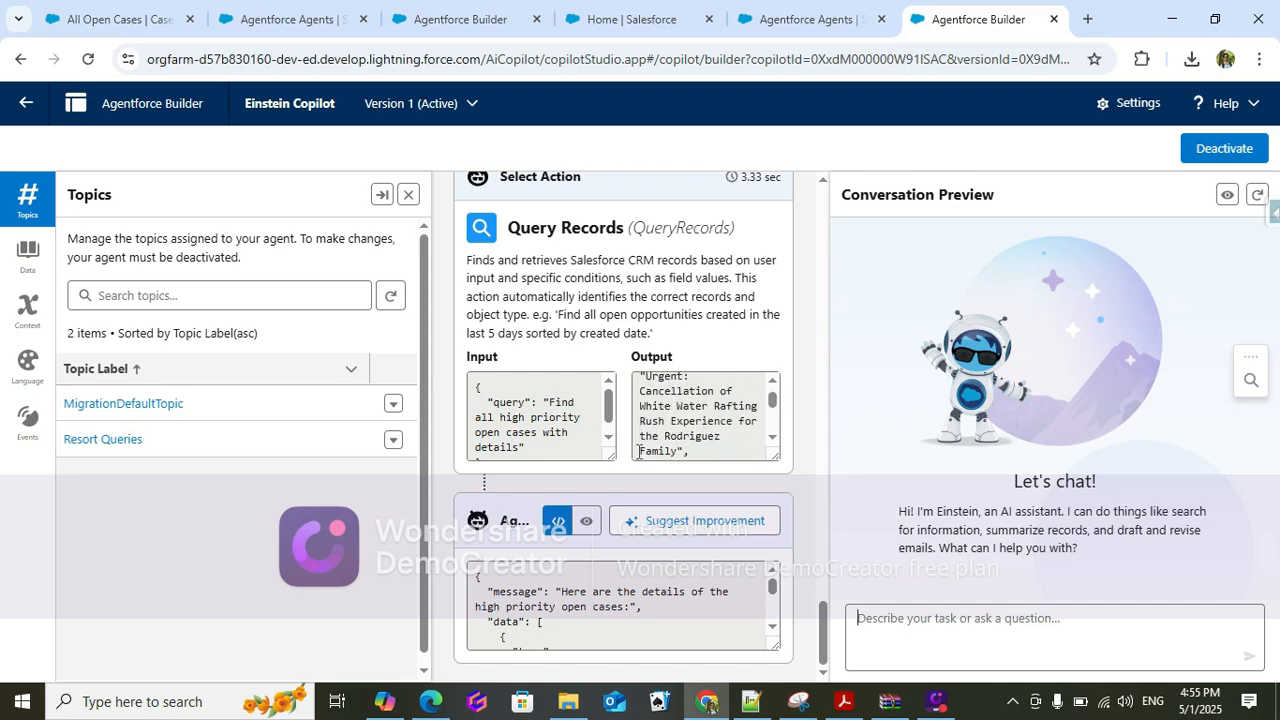
scroll(769, 572, down, 5)
scroll(626, 620, up, 8)
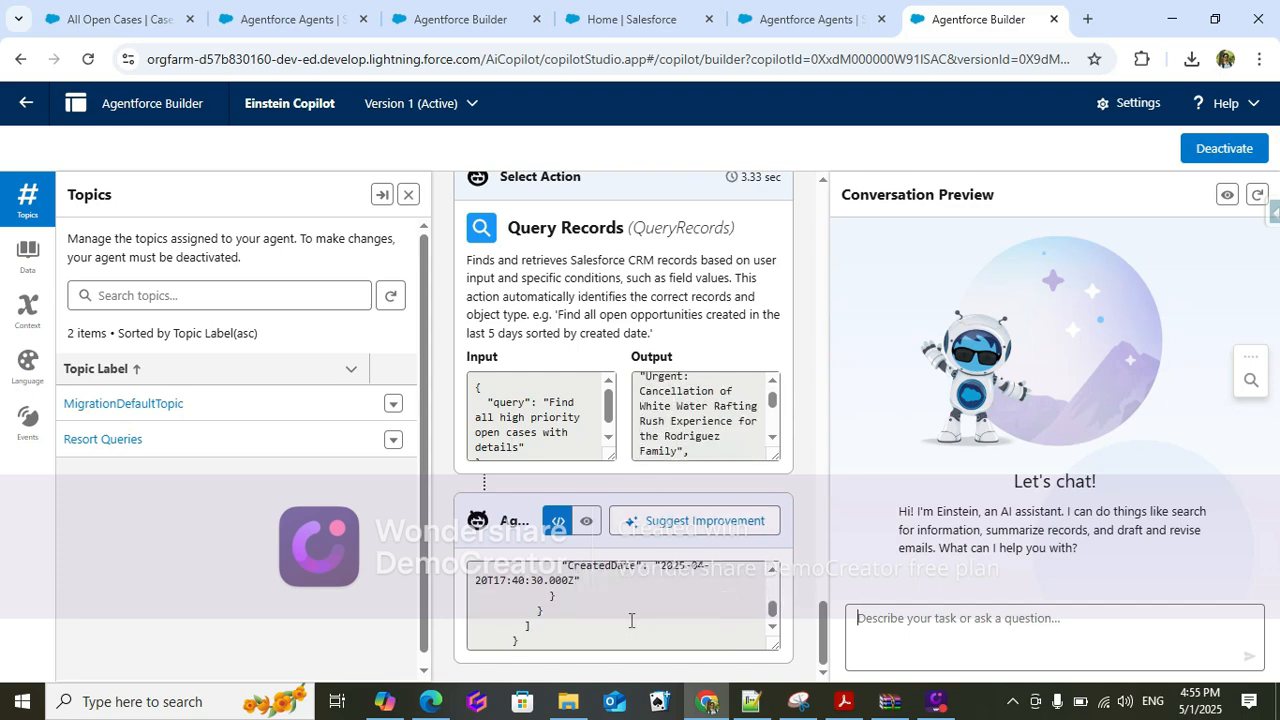
scroll(626, 620, up, 15)
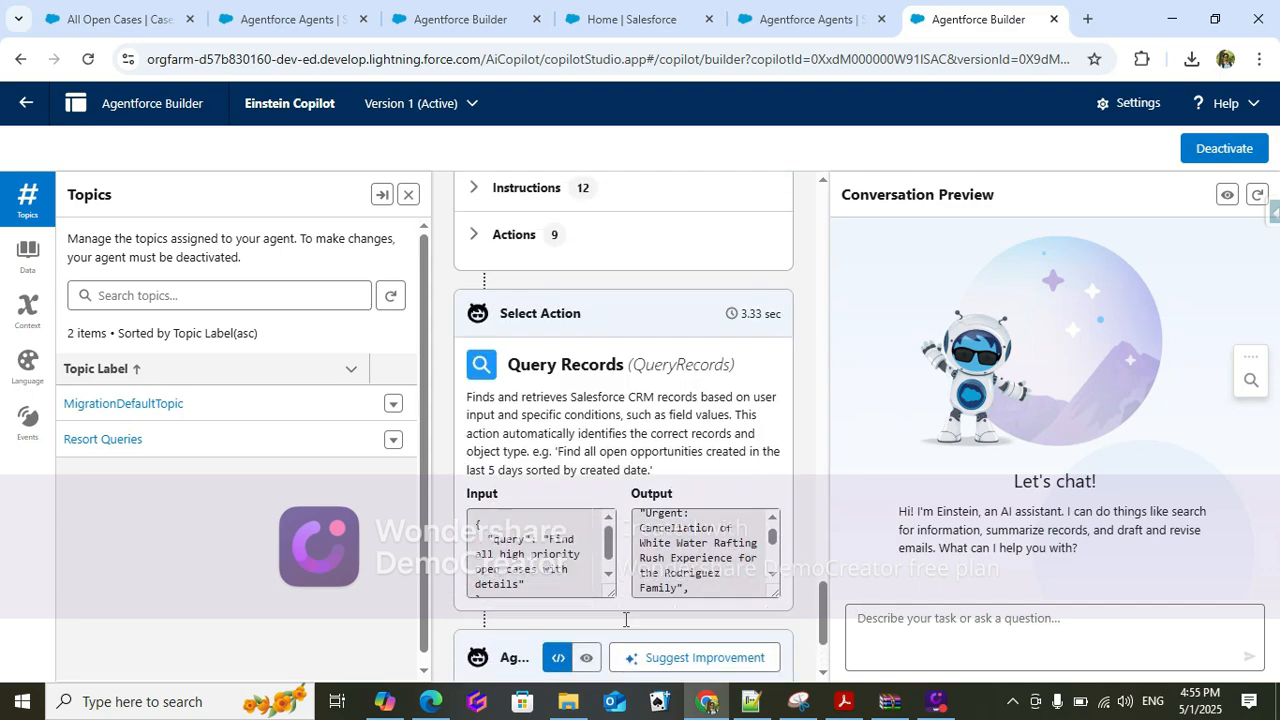
scroll(614, 500, up, 10)
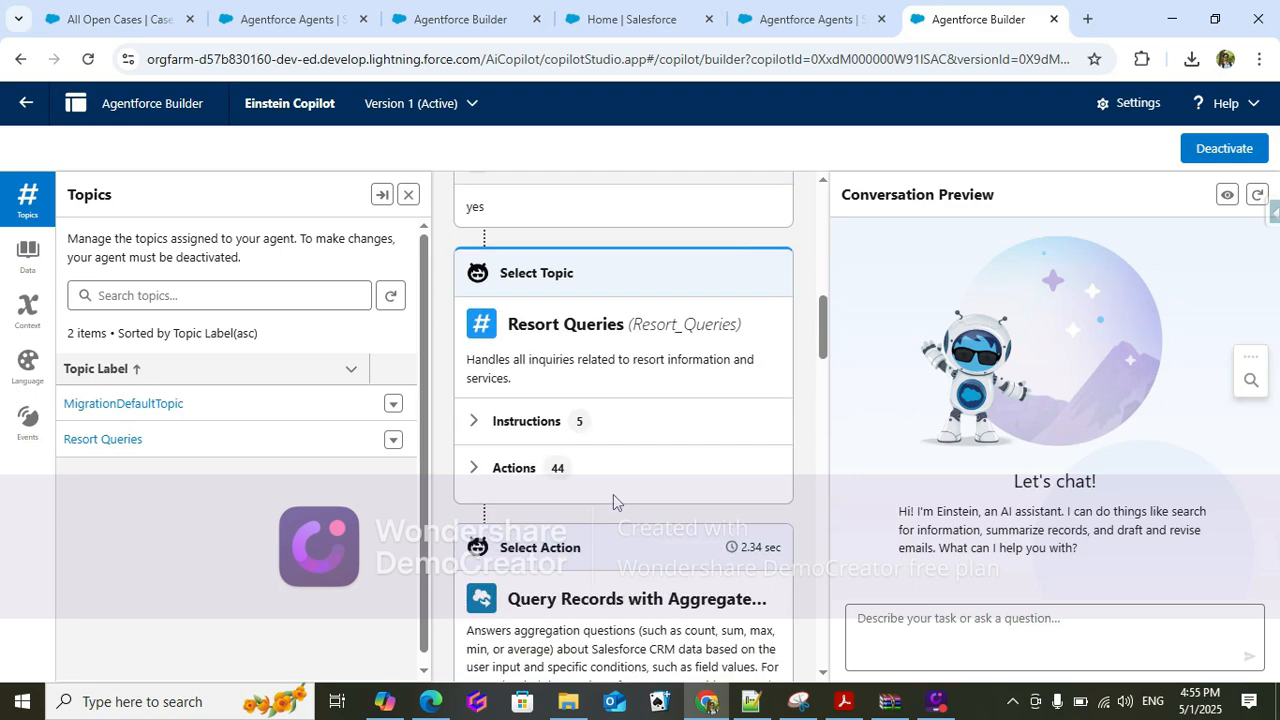
scroll(613, 494, down, 15)
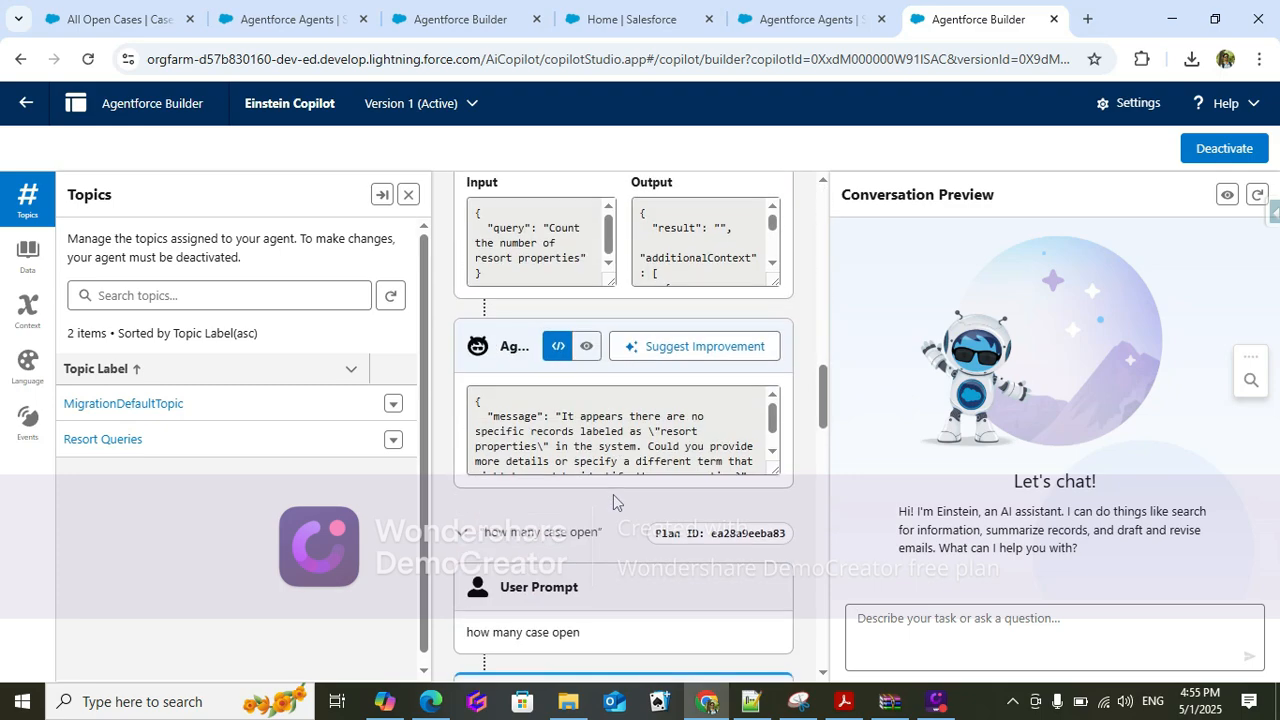
scroll(614, 500, up, 5)
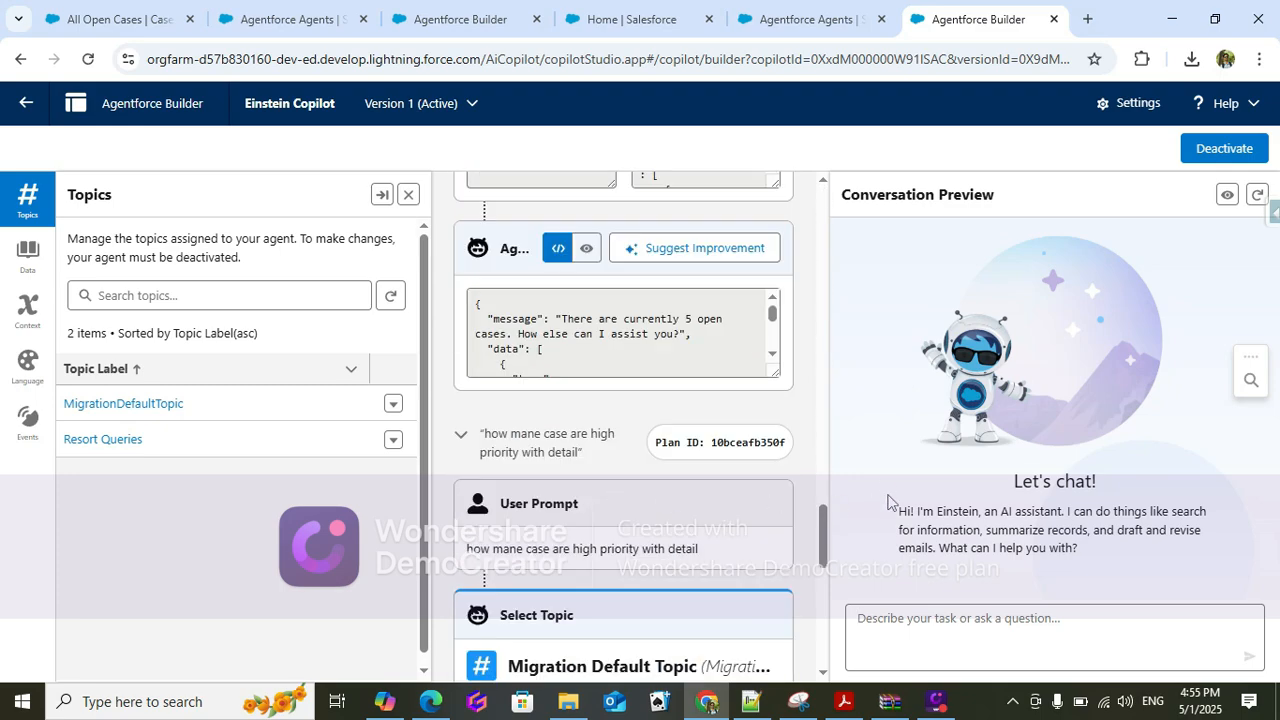
scroll(640, 505, down, 8)
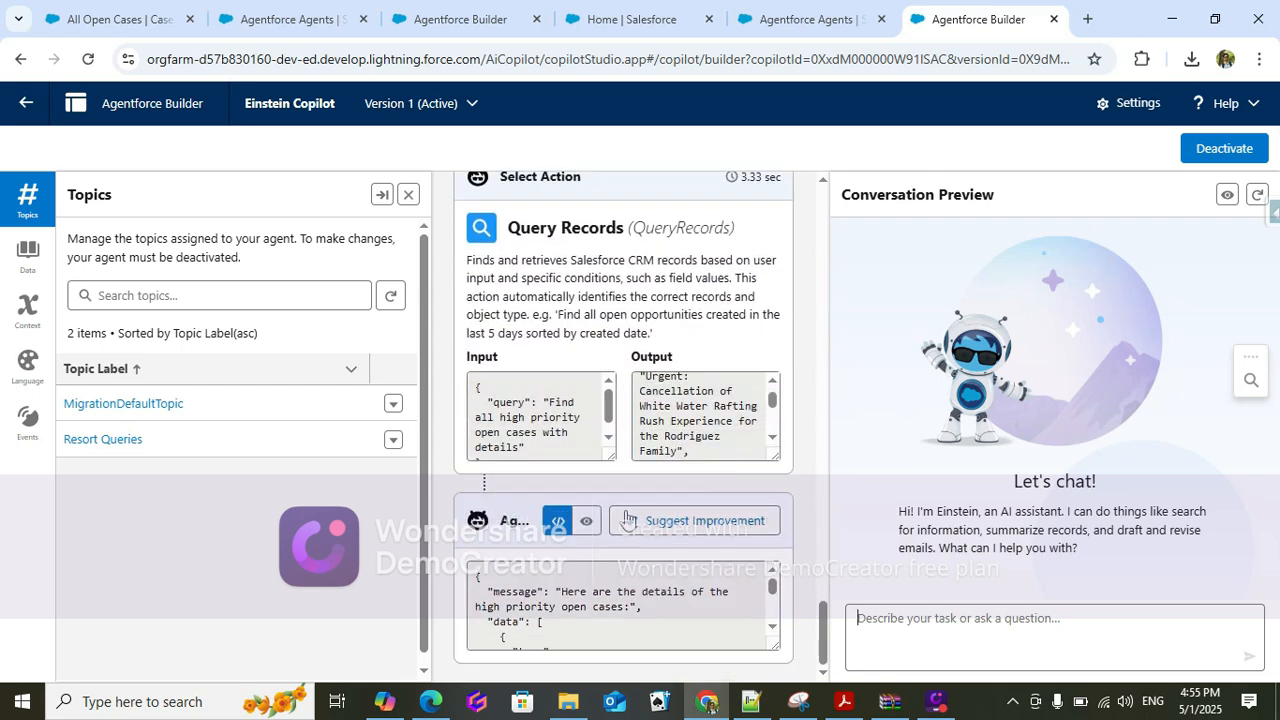
- Preview the agent's rendered response about high priority open cases and examine the Query Records action's input and output
scroll(658, 575, down, 3)
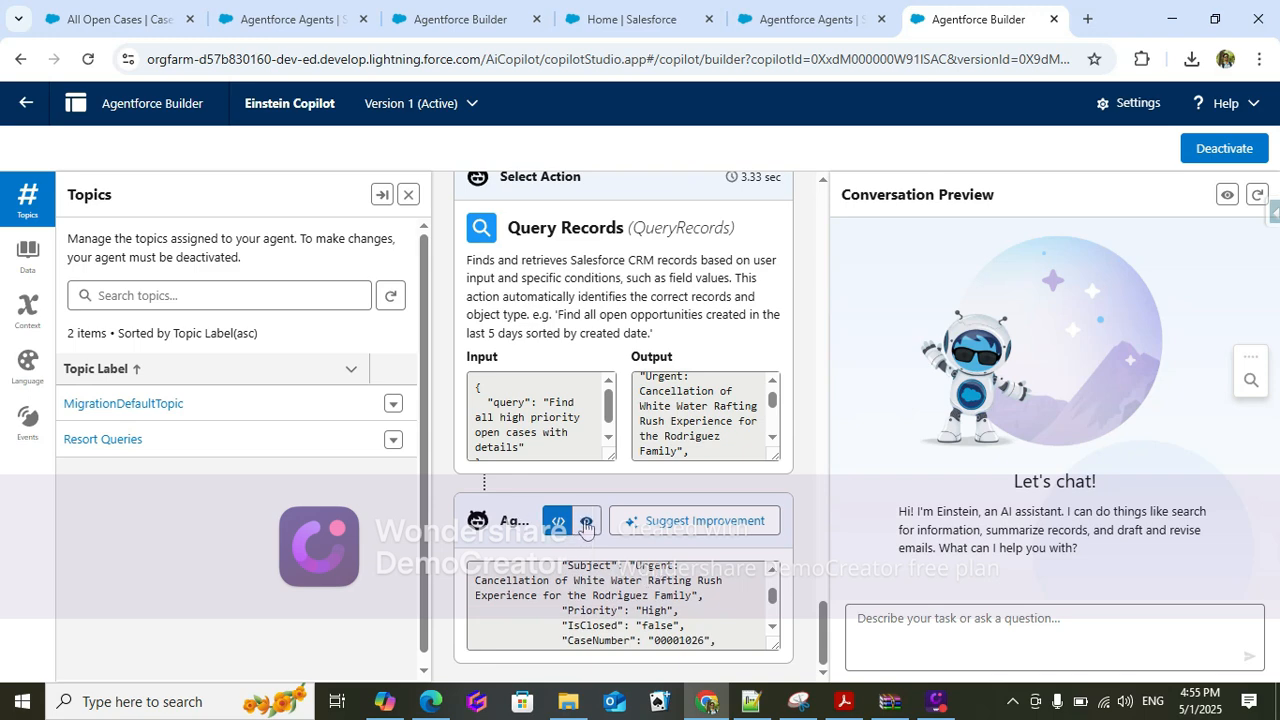
click(586, 527)
scroll(600, 535, down, 5)
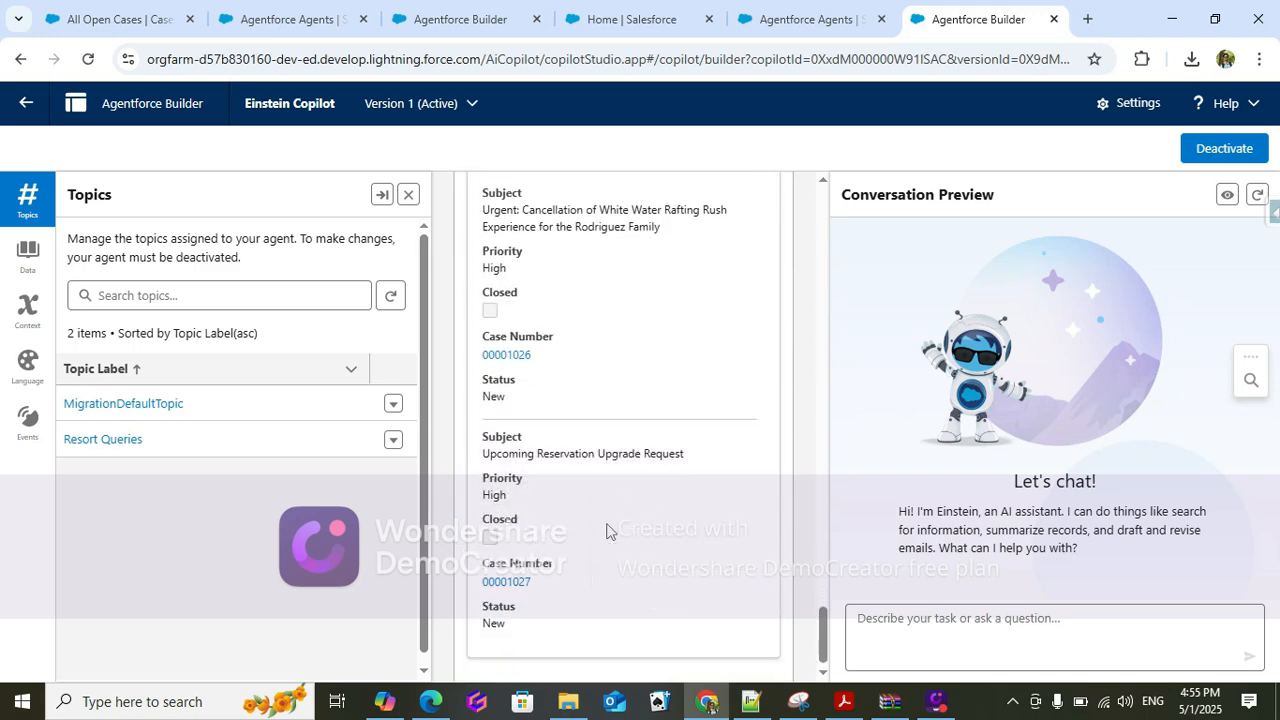
scroll(606, 531, up, 5)
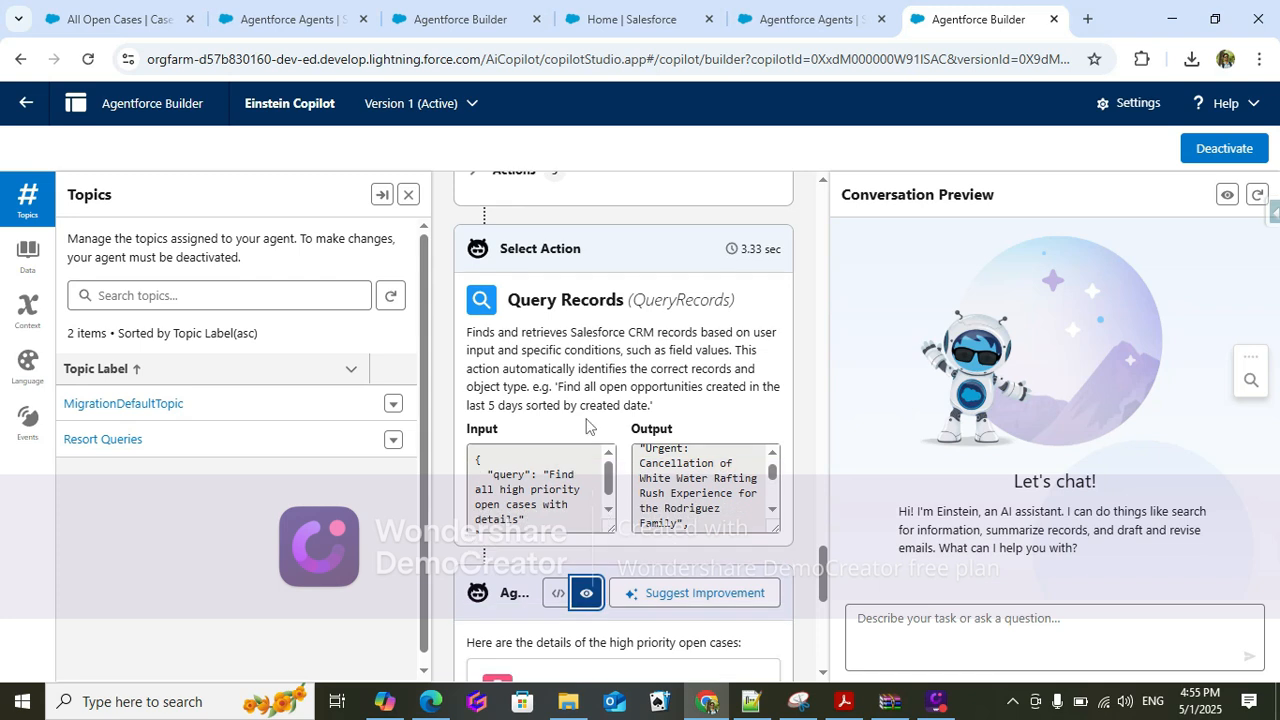
scroll(677, 505, down, 3)
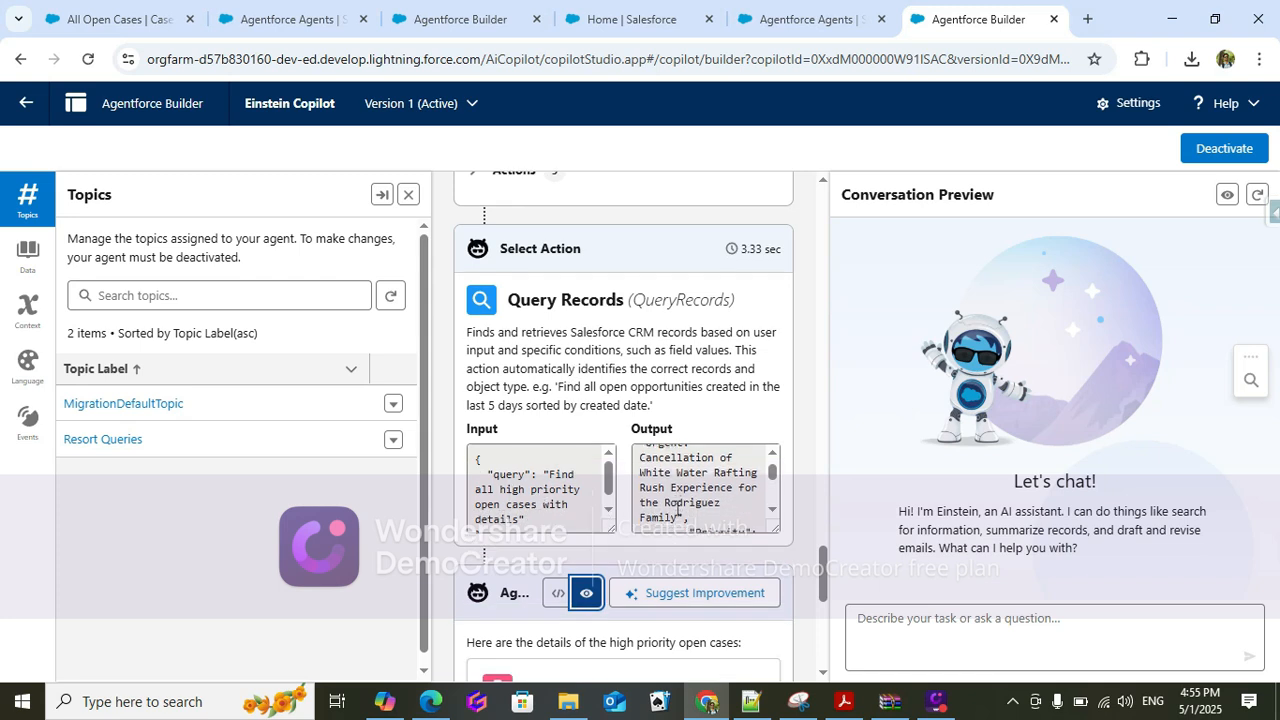
drag(609, 481, 610, 528)
scroll(678, 508, down, 2)
scroll(720, 507, down, 6)
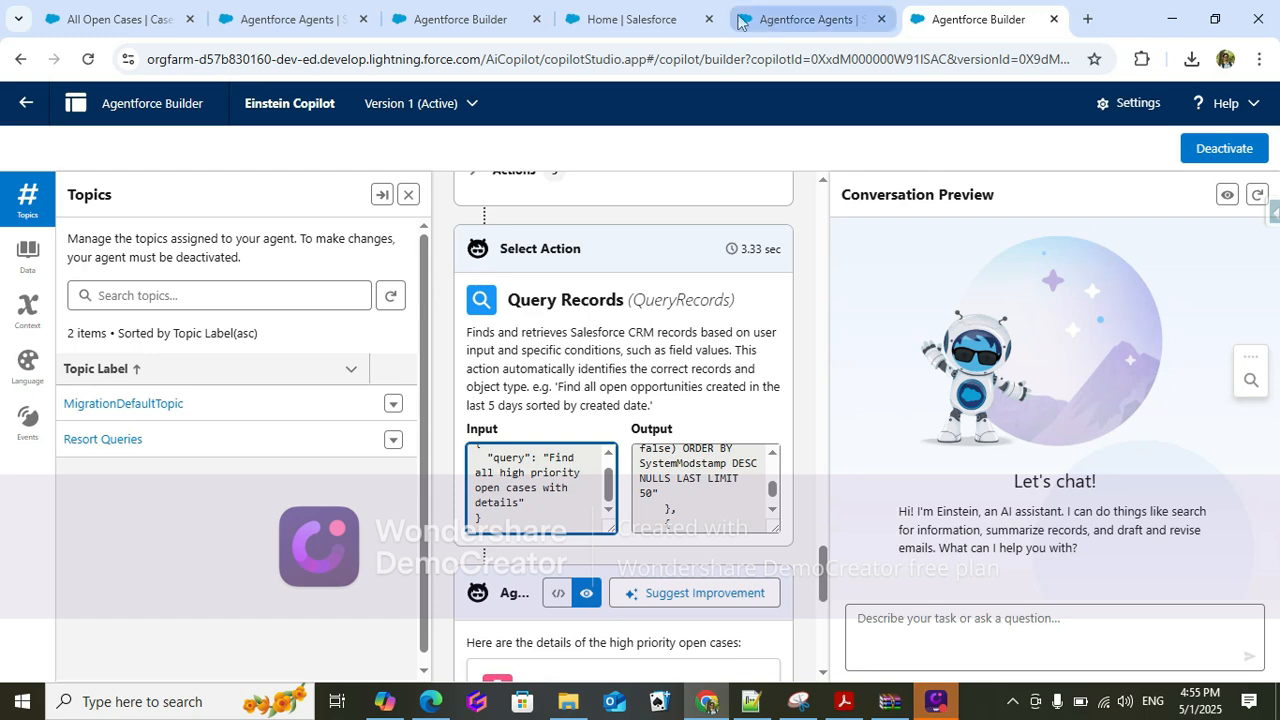
- Return to the builder session with the Customer Service topic, review the action behind the open cases answer, and activate the agent
click(800, 20)
click(630, 19)
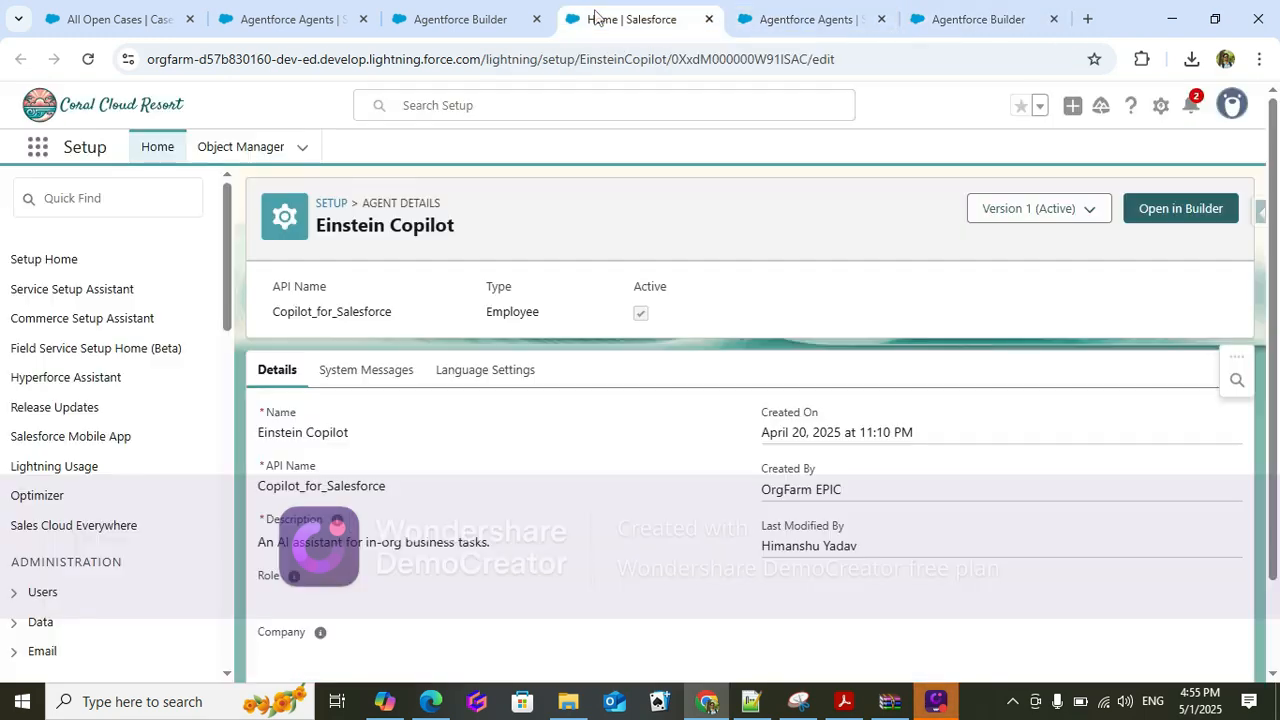
click(464, 20)
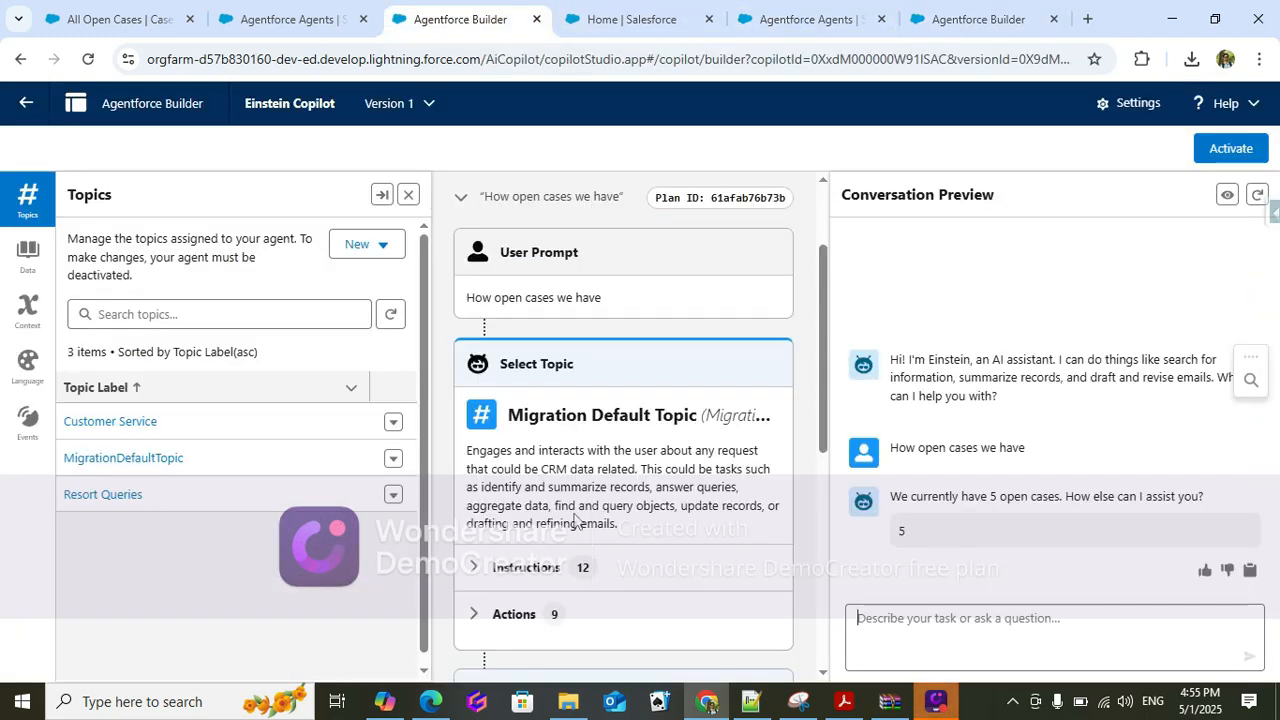
scroll(575, 523, down, 4)
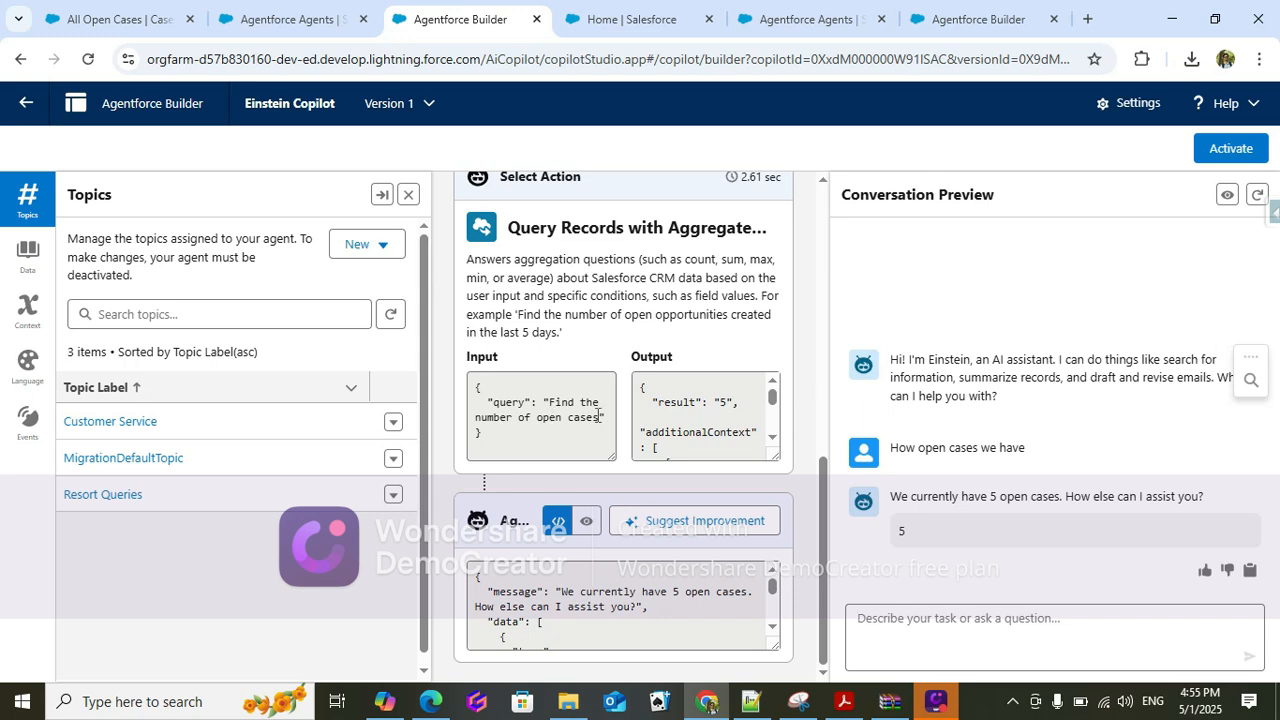
scroll(660, 415, up, 2)
scroll(680, 404, down, 2)
click(1230, 150)
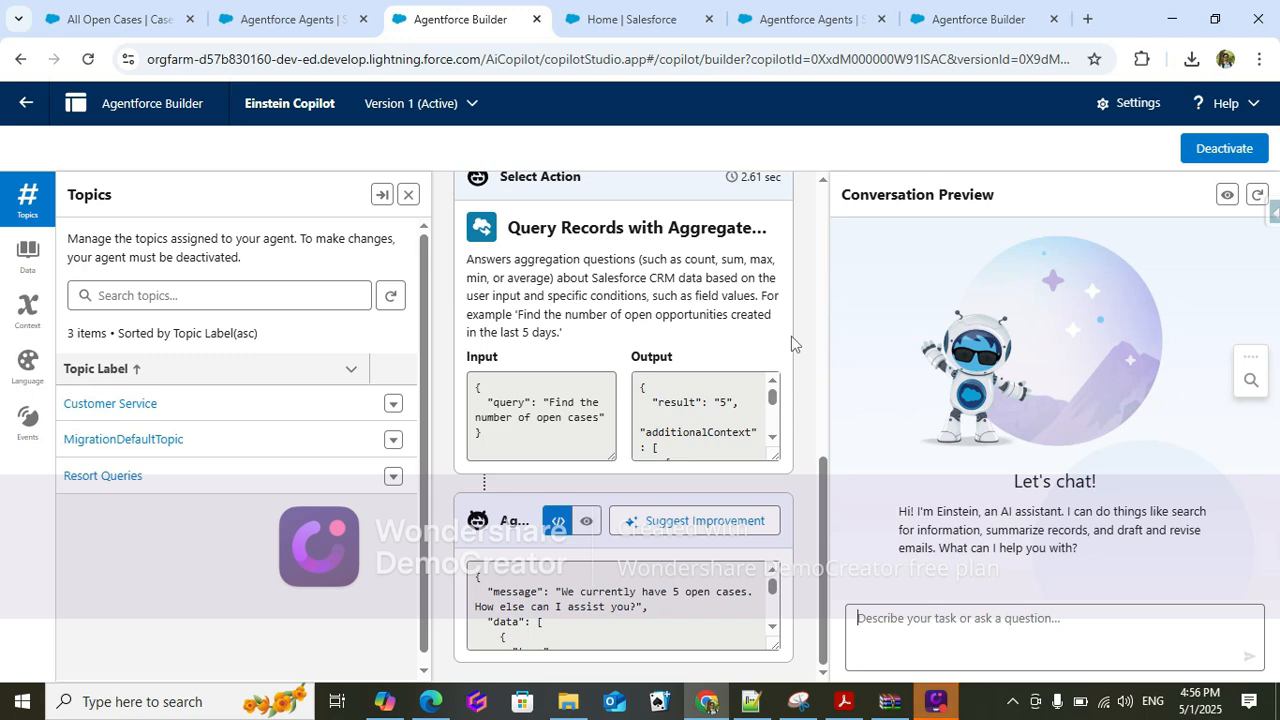
- Close the old Agentforce conversation beside the All Open Cases list and reload the page
click(110, 12)
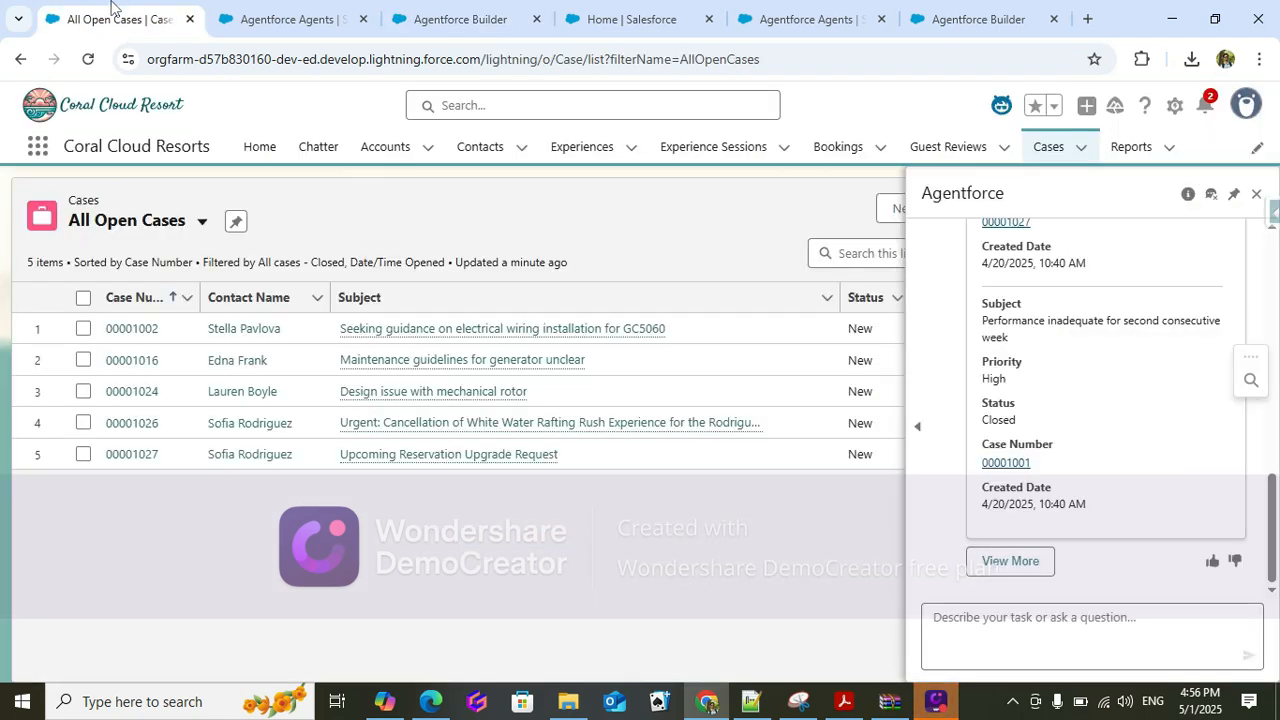
click(1256, 193)
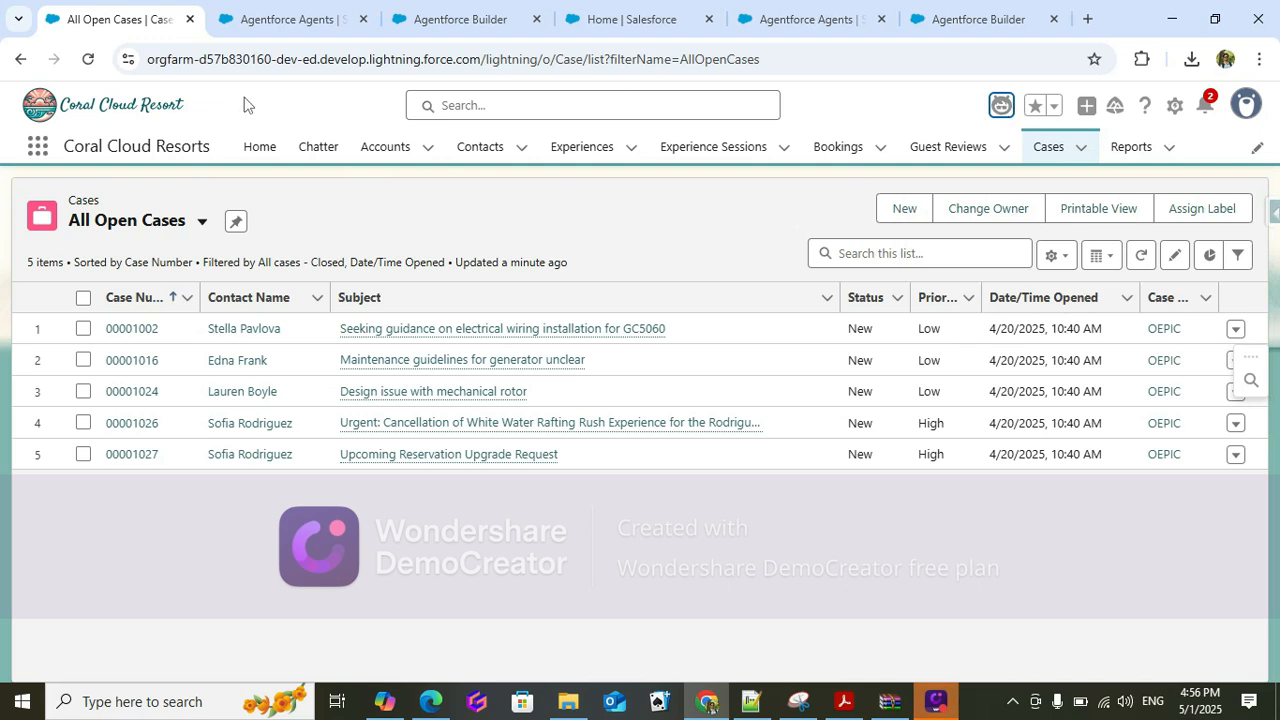
click(88, 59)
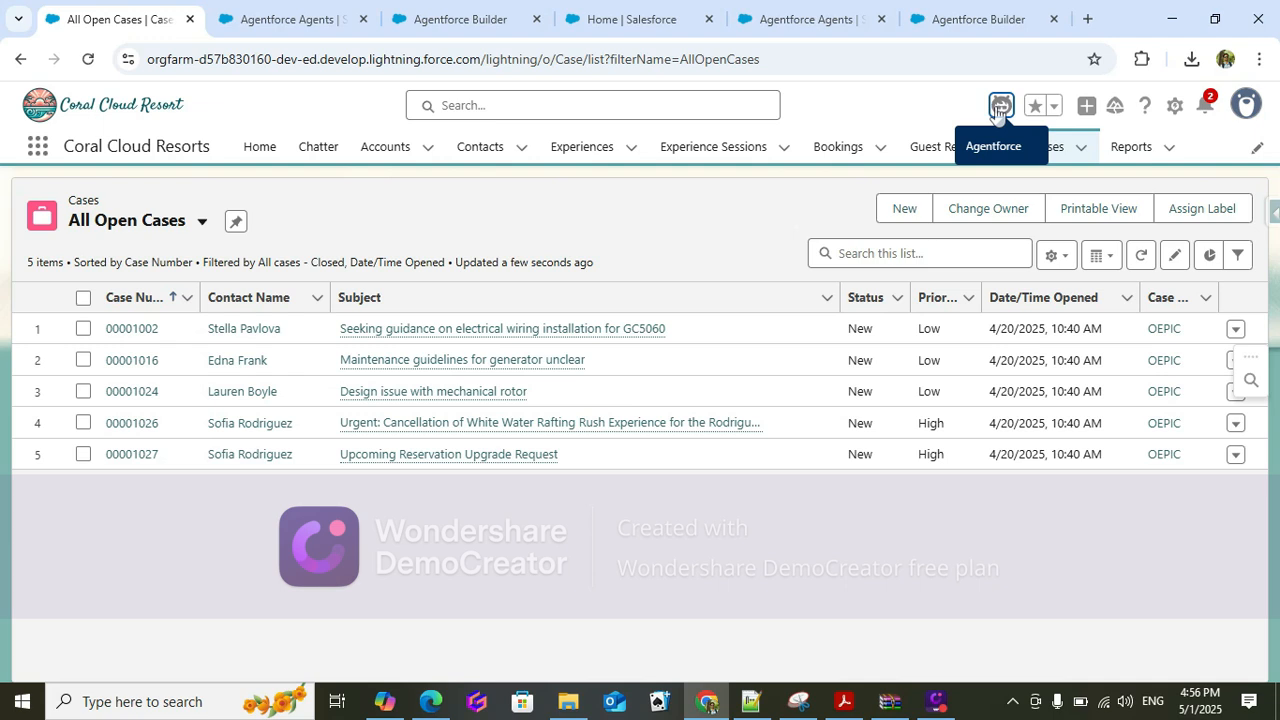
- Open the Agentforce assistant on the Cases page and ask it "Please provide me total case with high priority"
click(998, 108)
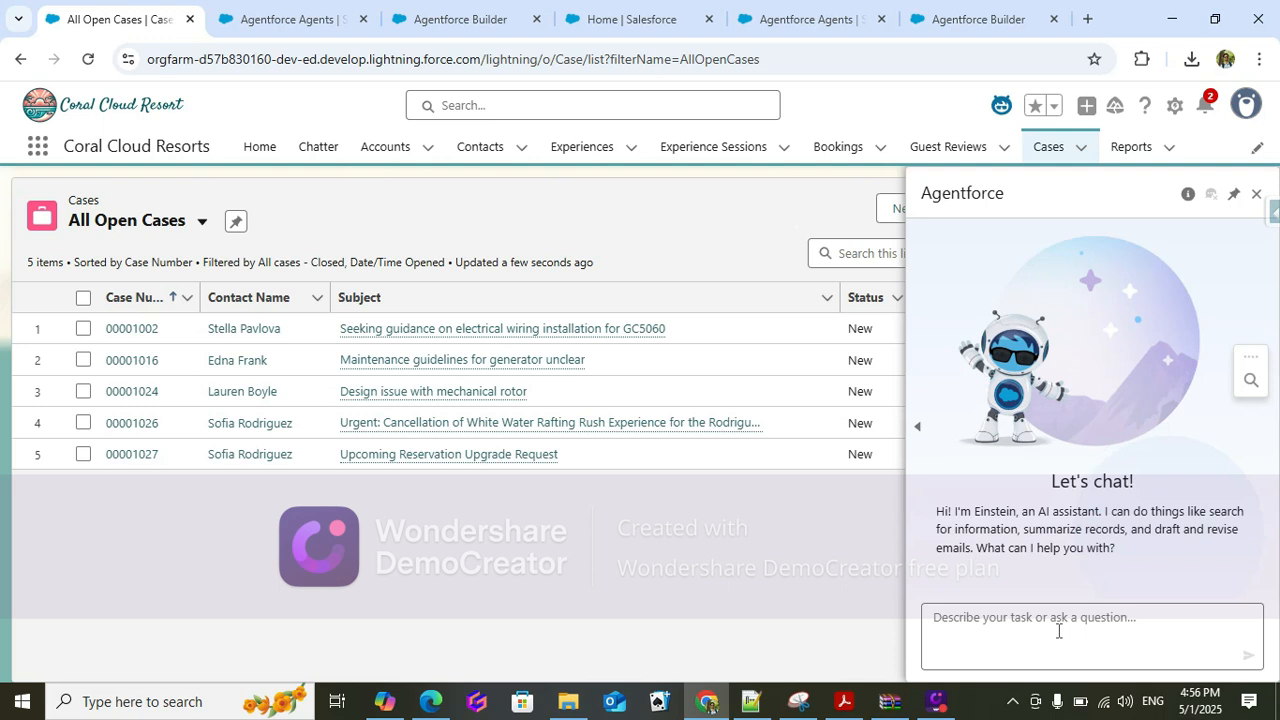
click(1058, 631)
text(P)
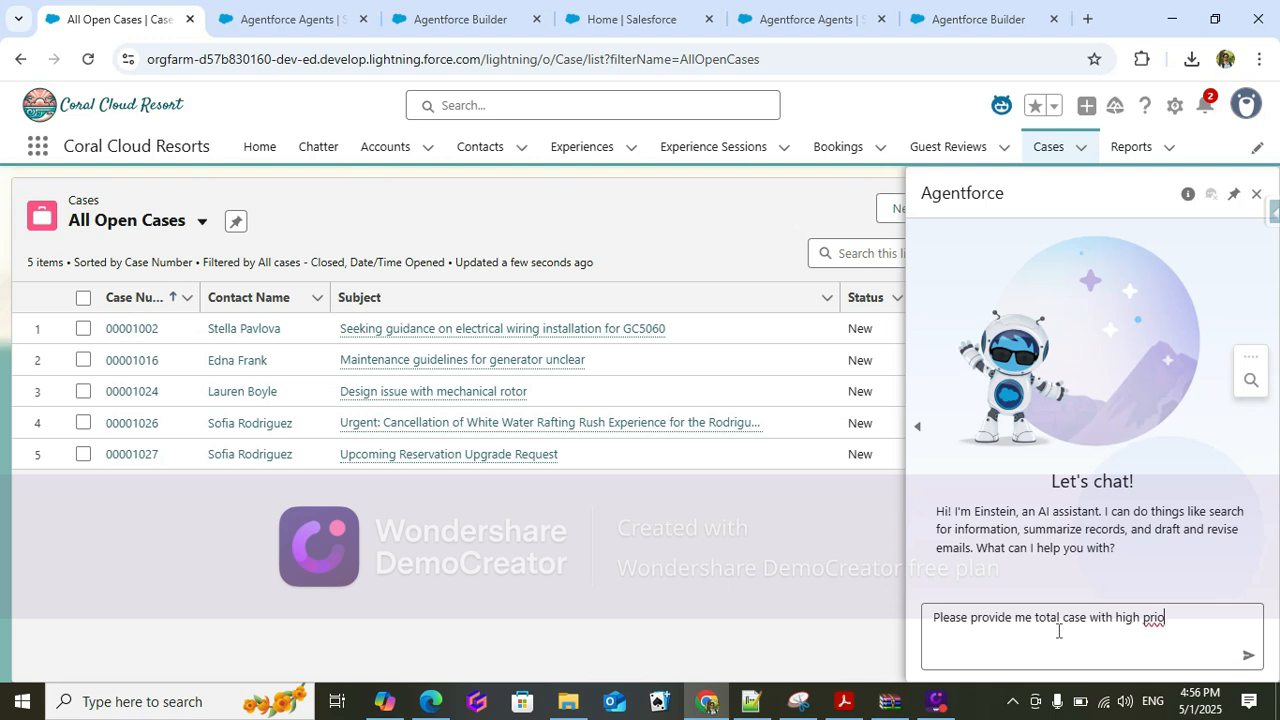
key(Return)
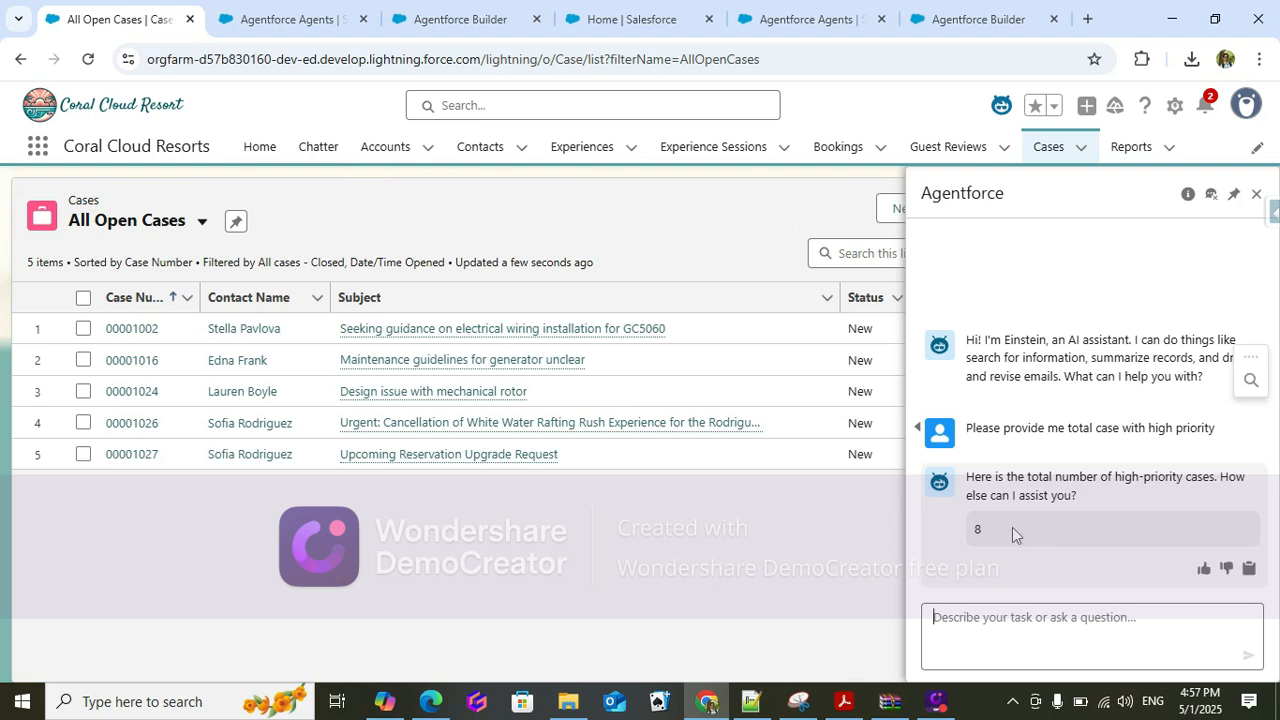
click(202, 221)
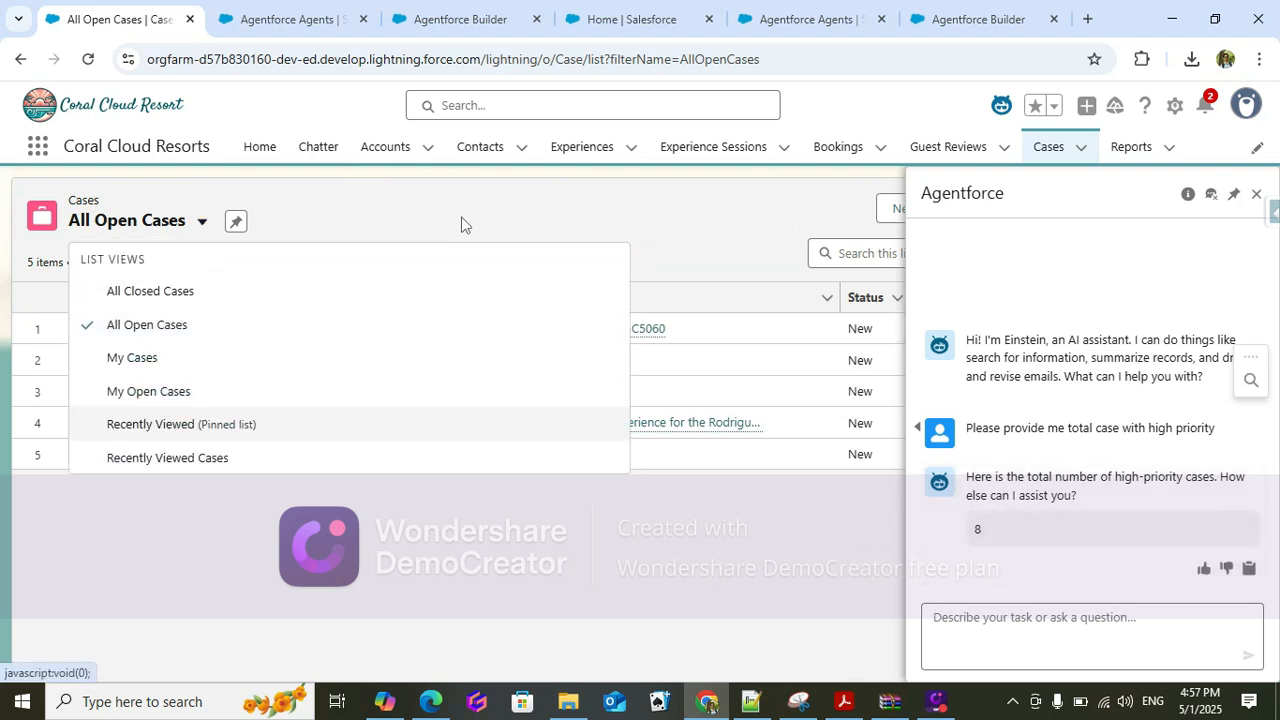
key(Escape)
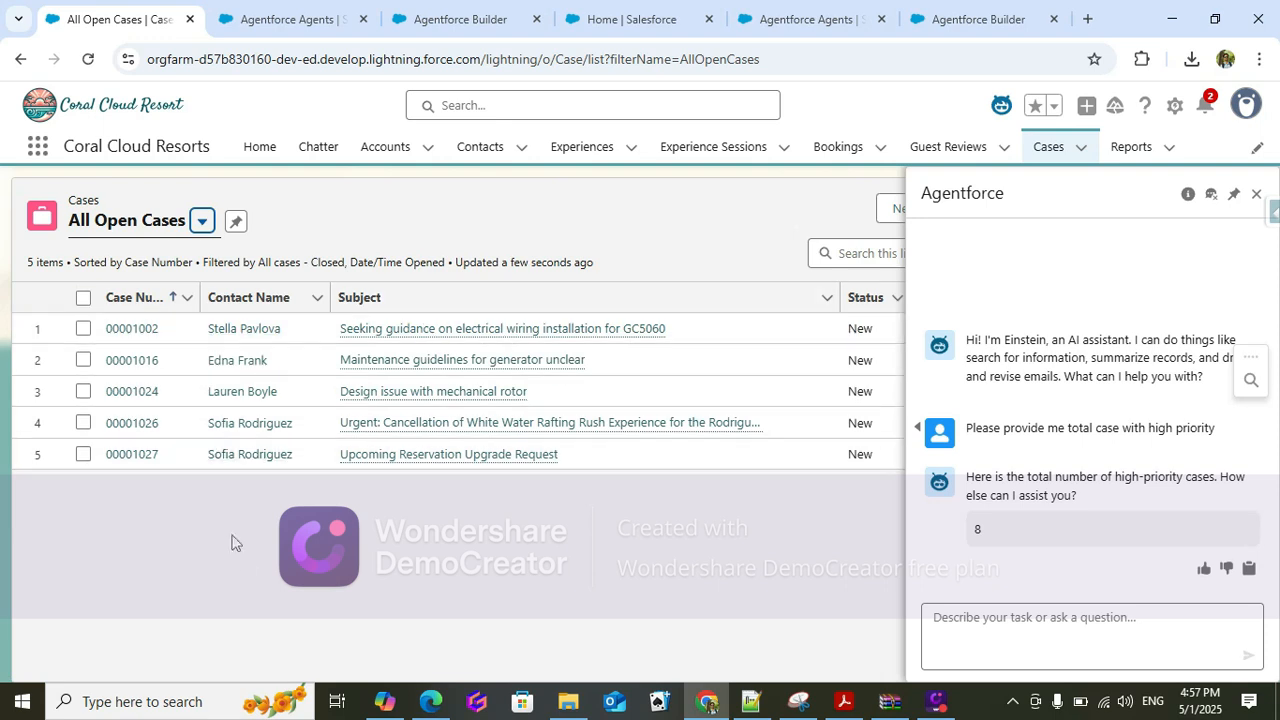
- Ask the assistant "Please provide me detail of all above cases" and read through the returned case details
click(1018, 628)
text(eas)
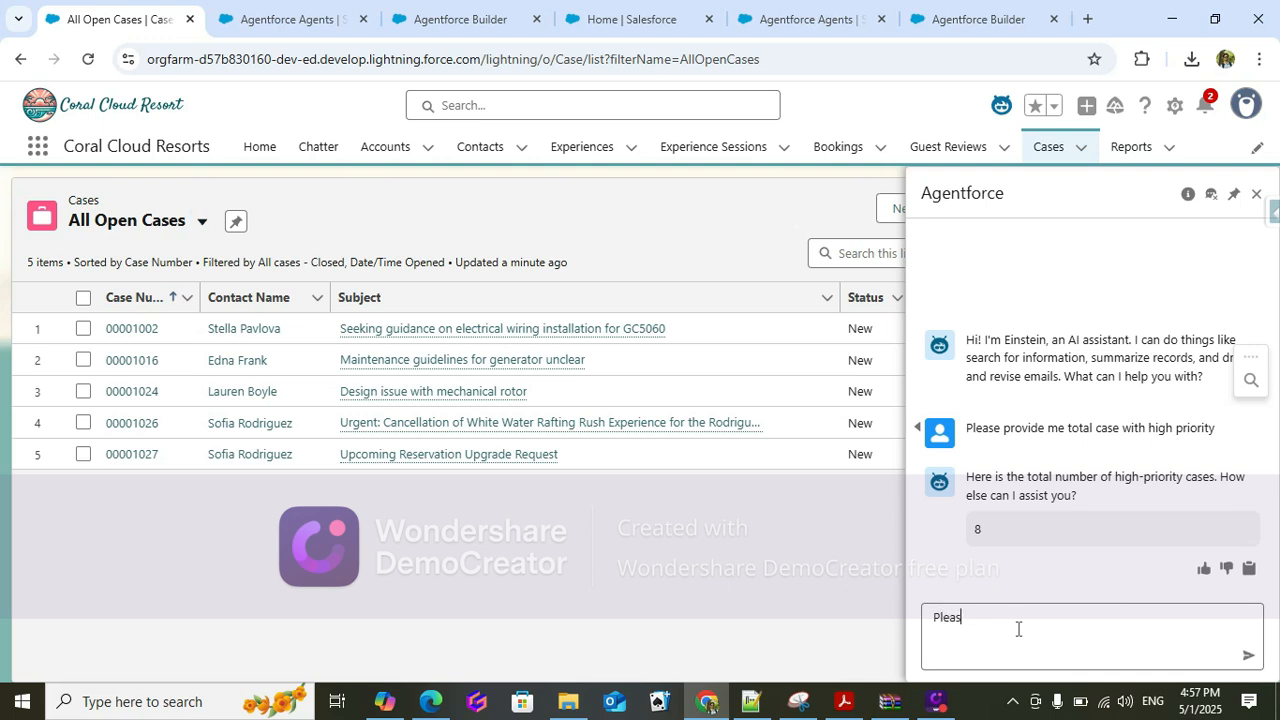
text(e provide me detail of all above cases)
key(Return)
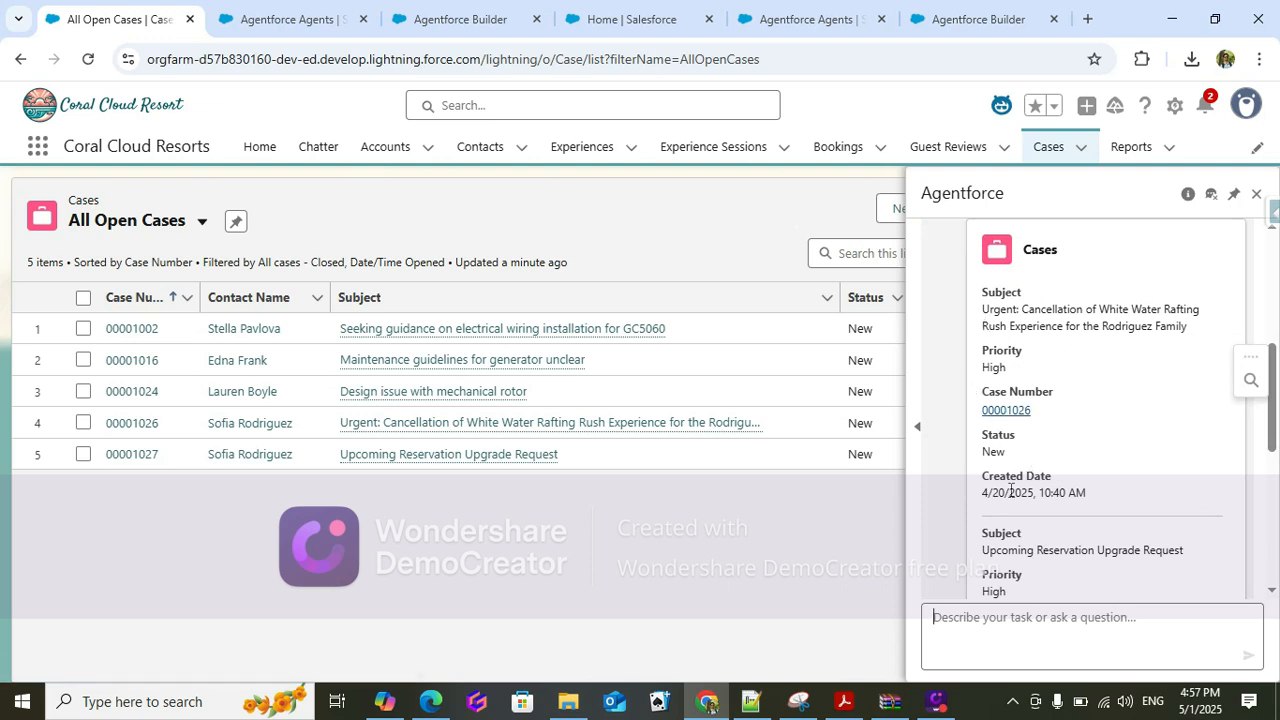
scroll(1030, 480, down, 2)
scroll(1016, 514, down, 3)
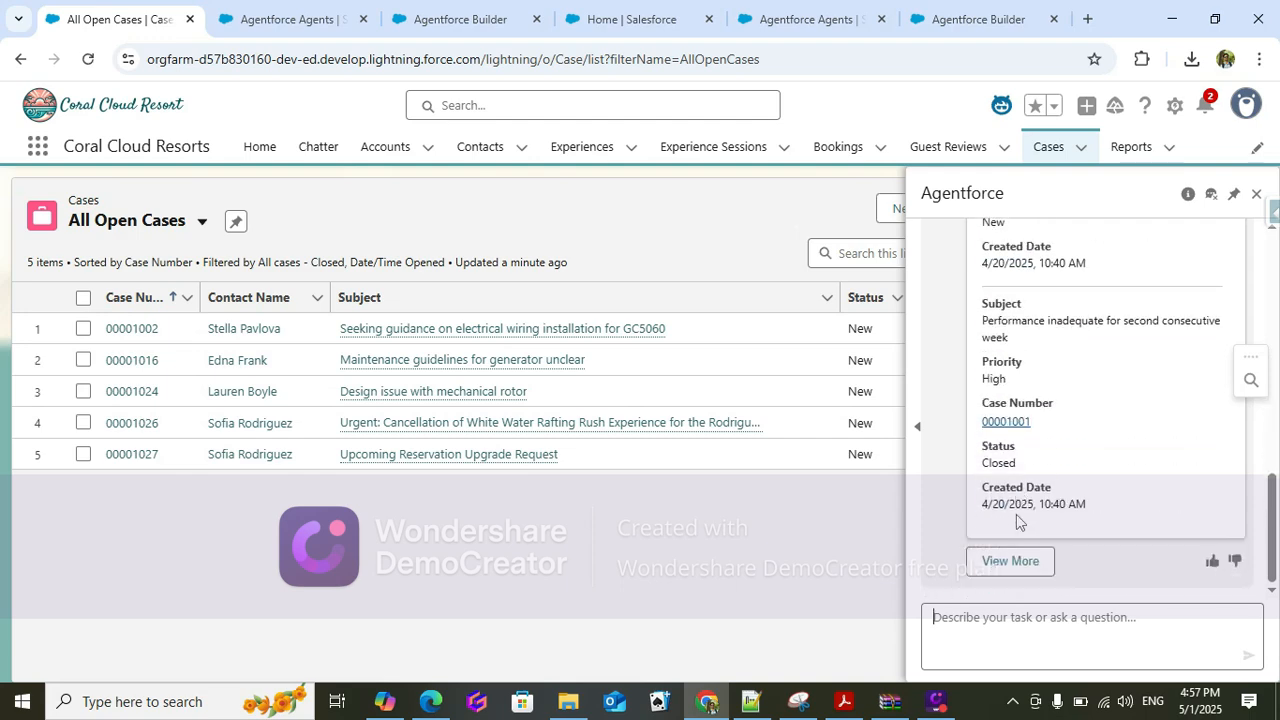
scroll(1015, 515, up, 10)
scroll(1016, 518, up, 3)
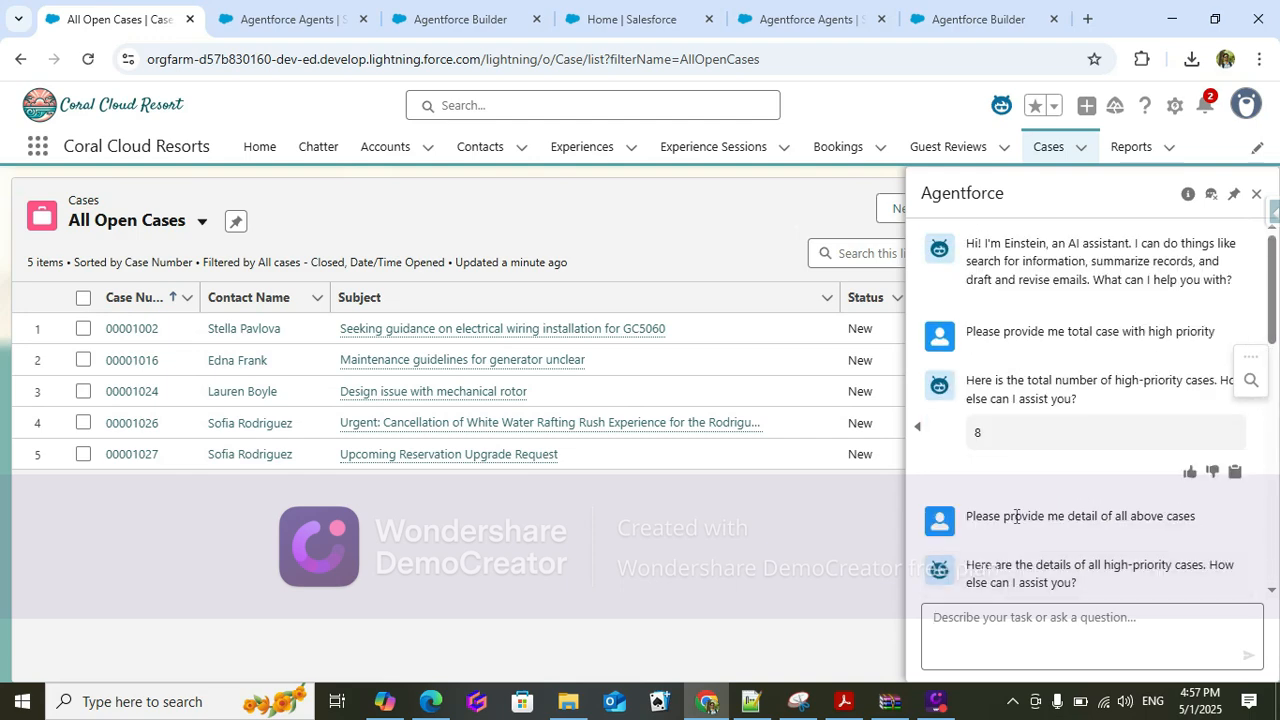
scroll(1016, 517, down, 6)
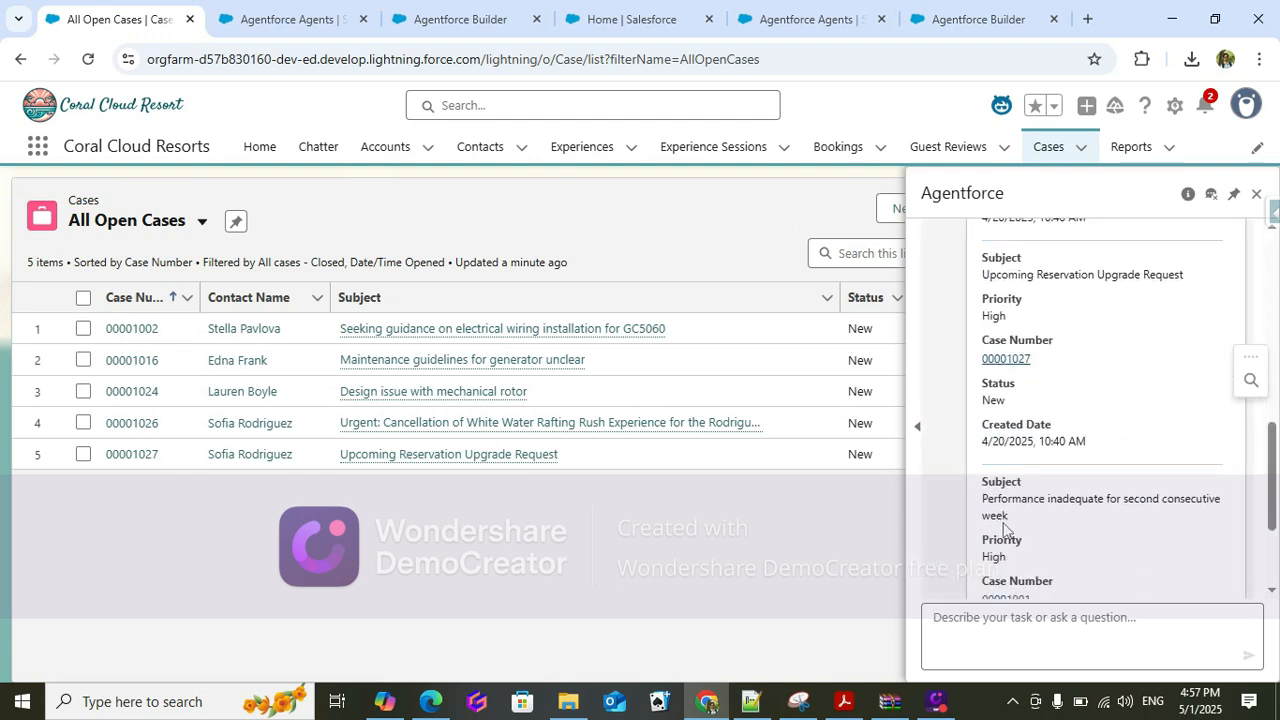
- Send the assistant the request "Create a case for me"
click(998, 613)
text(Create )
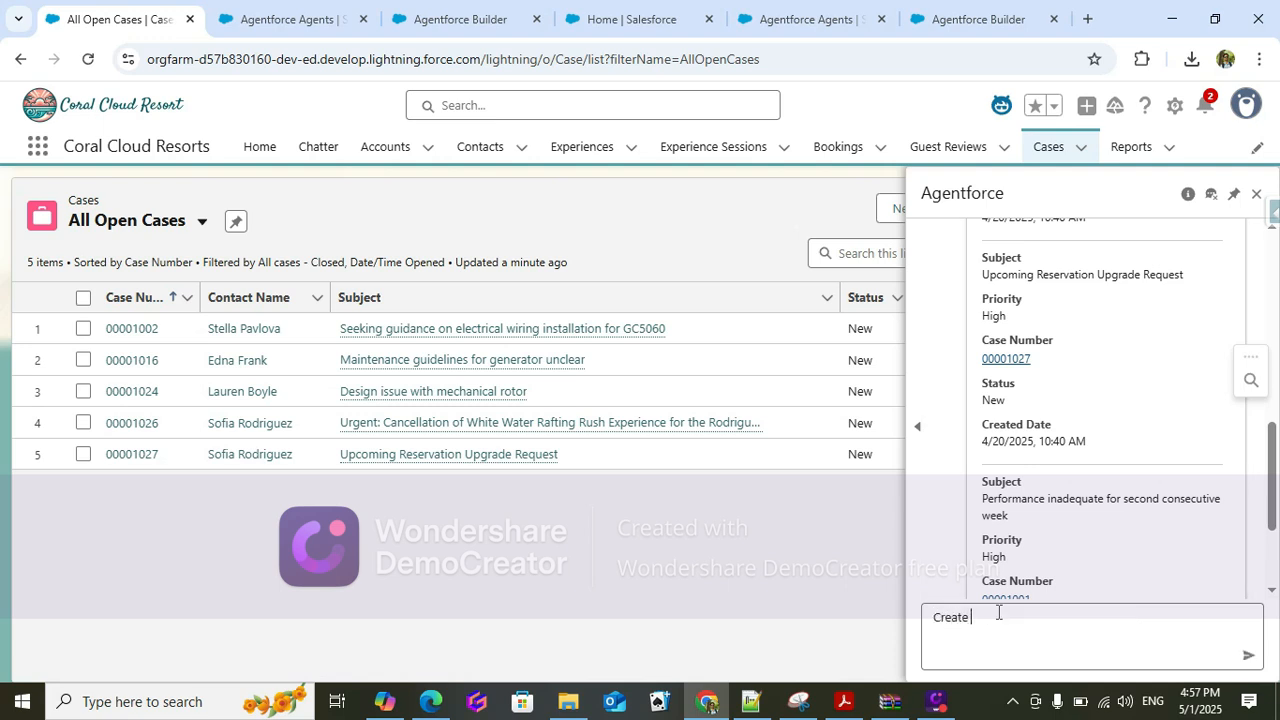
text(a case for me)
key(Return)
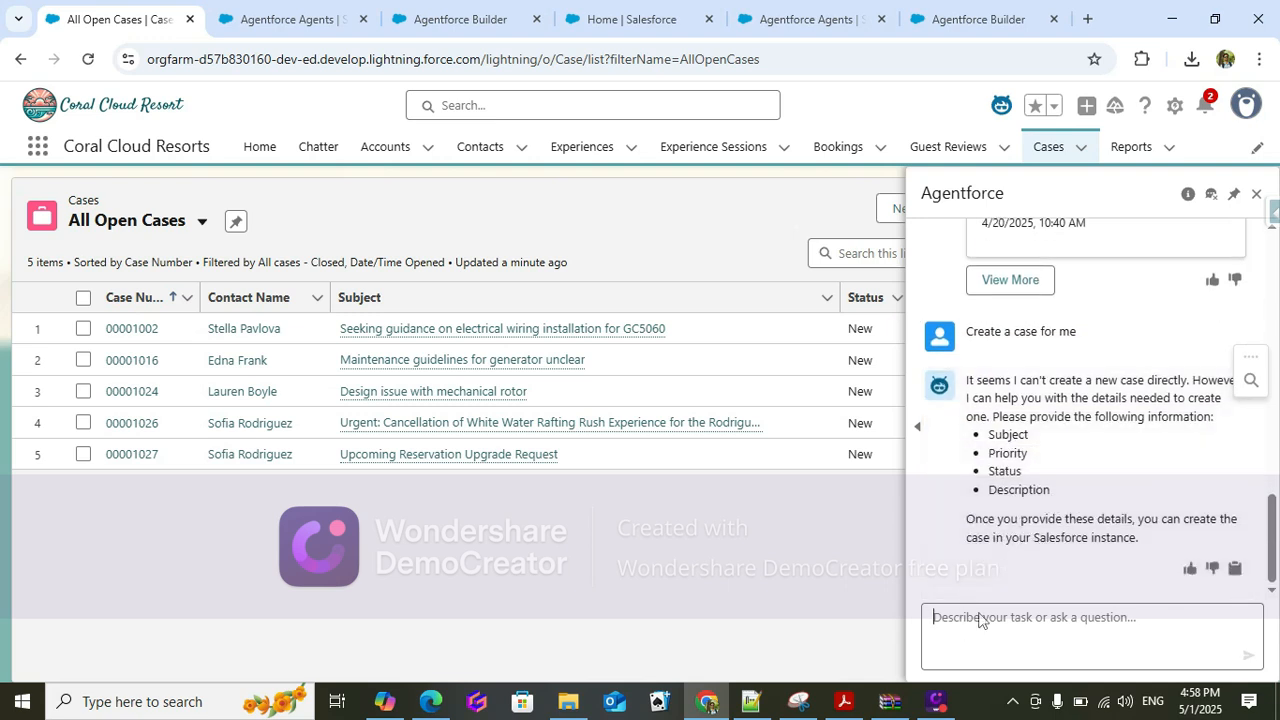
- Copy the assistant's list of required case fields into a new message and enter the subject "payment is not refunded"
drag(1050, 491, 988, 448)
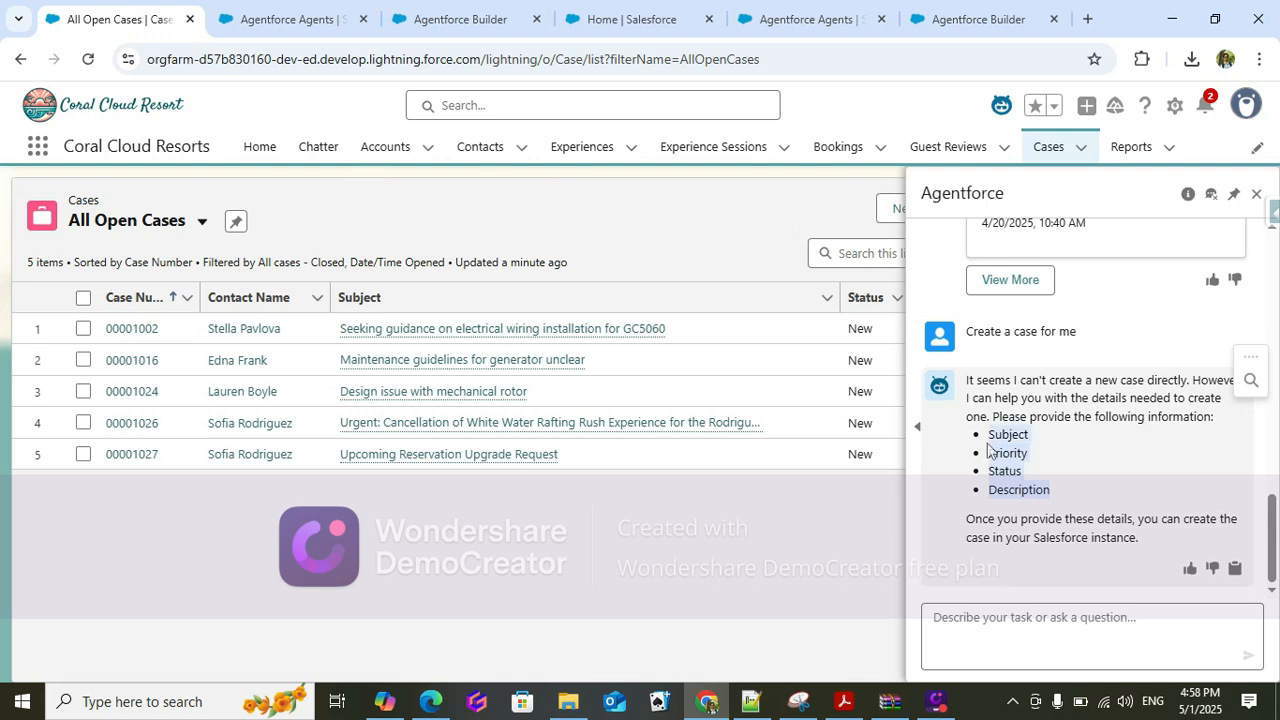
key(ctrl+c)
click(966, 631)
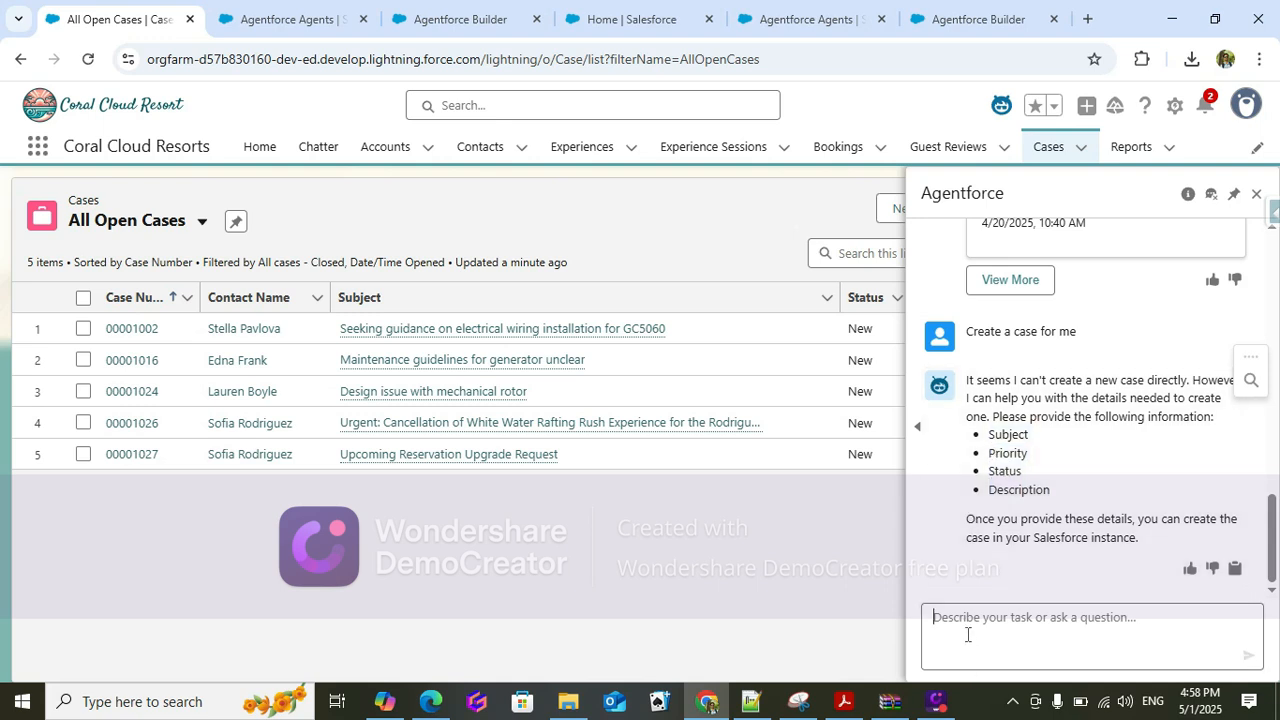
key(ctrl+v)
click(980, 605)
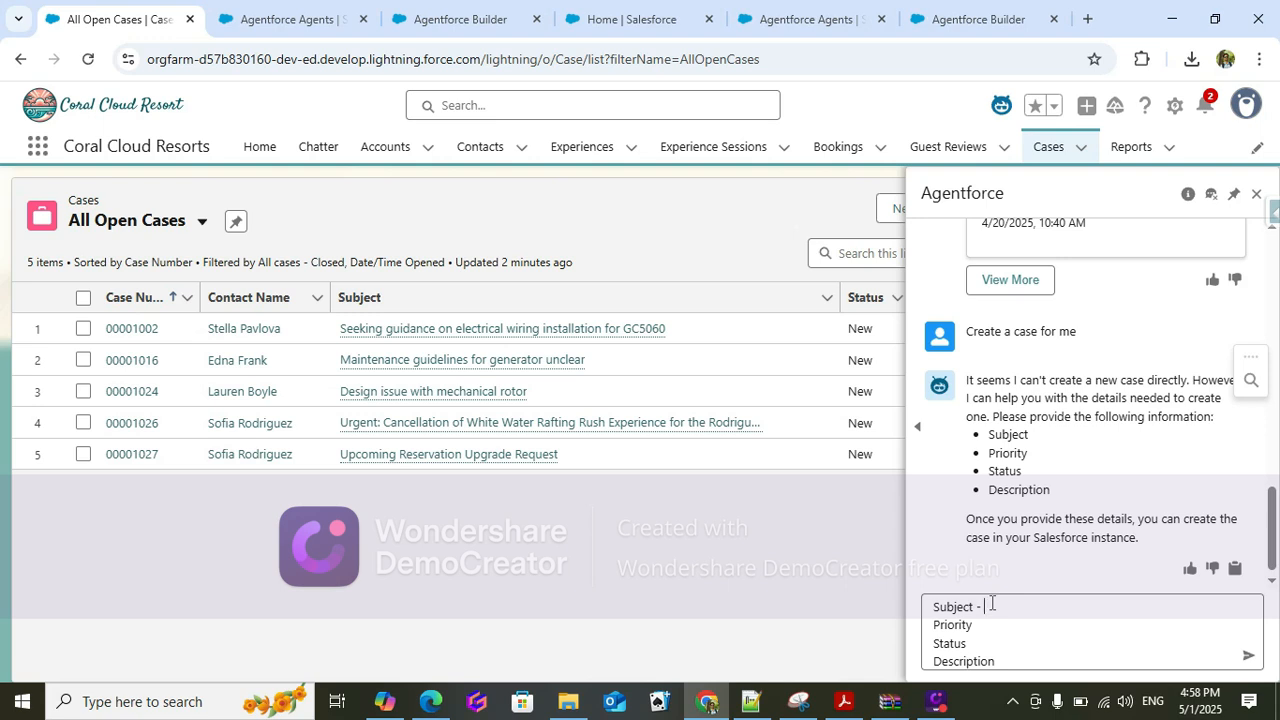
text(- payme)
text(nt)
text( is )
text(is n)
text(ot )
text(refunded)
- Add a dash after Priority, enter the description "Please refund", and send the case details with priority and status unfilled
click(998, 639)
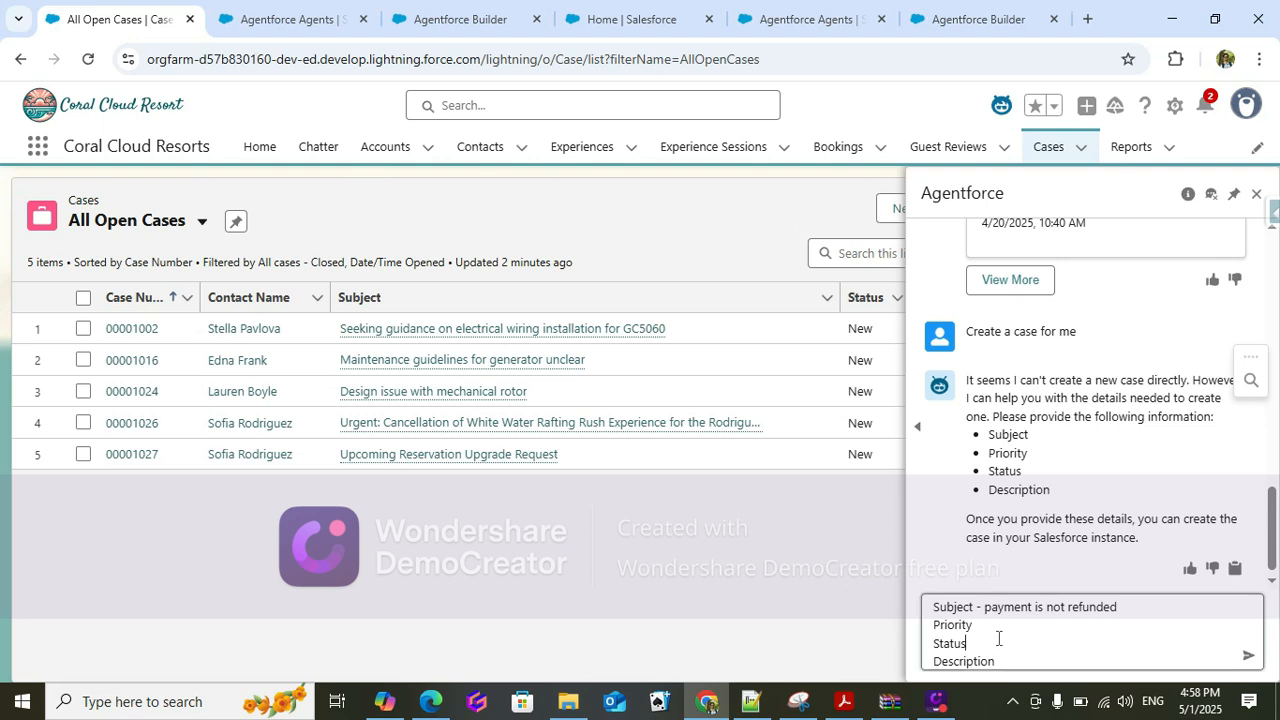
click(988, 627)
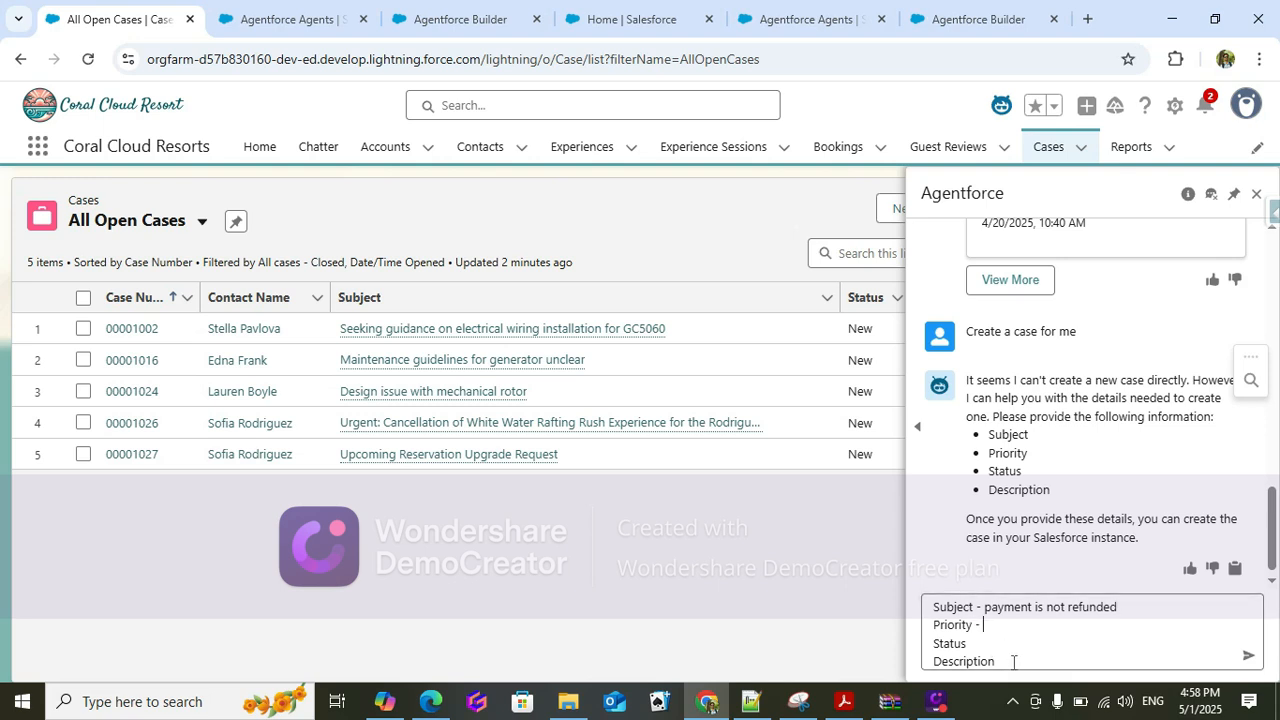
click(1017, 662)
text(- Please refund)
key(Return)
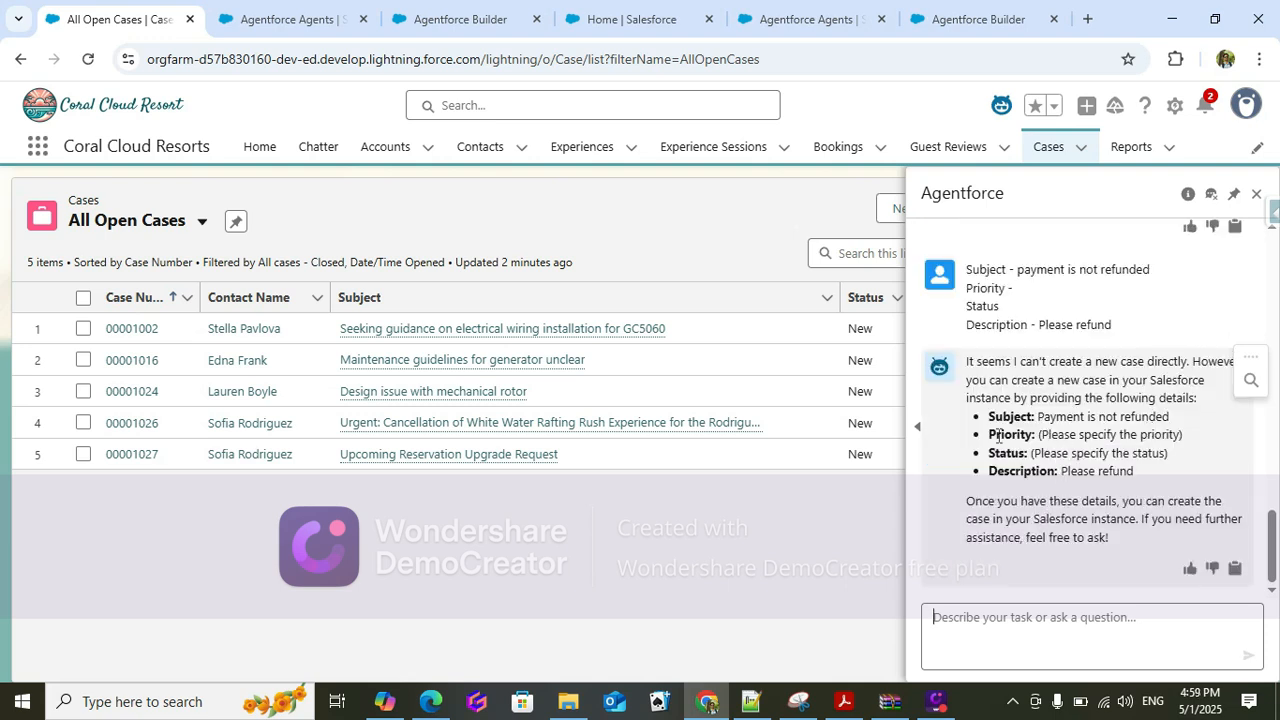
- Reuse the case details from the assistant's reply in a new message, set the priority to High and status to New, and send it
drag(1138, 474, 1001, 410)
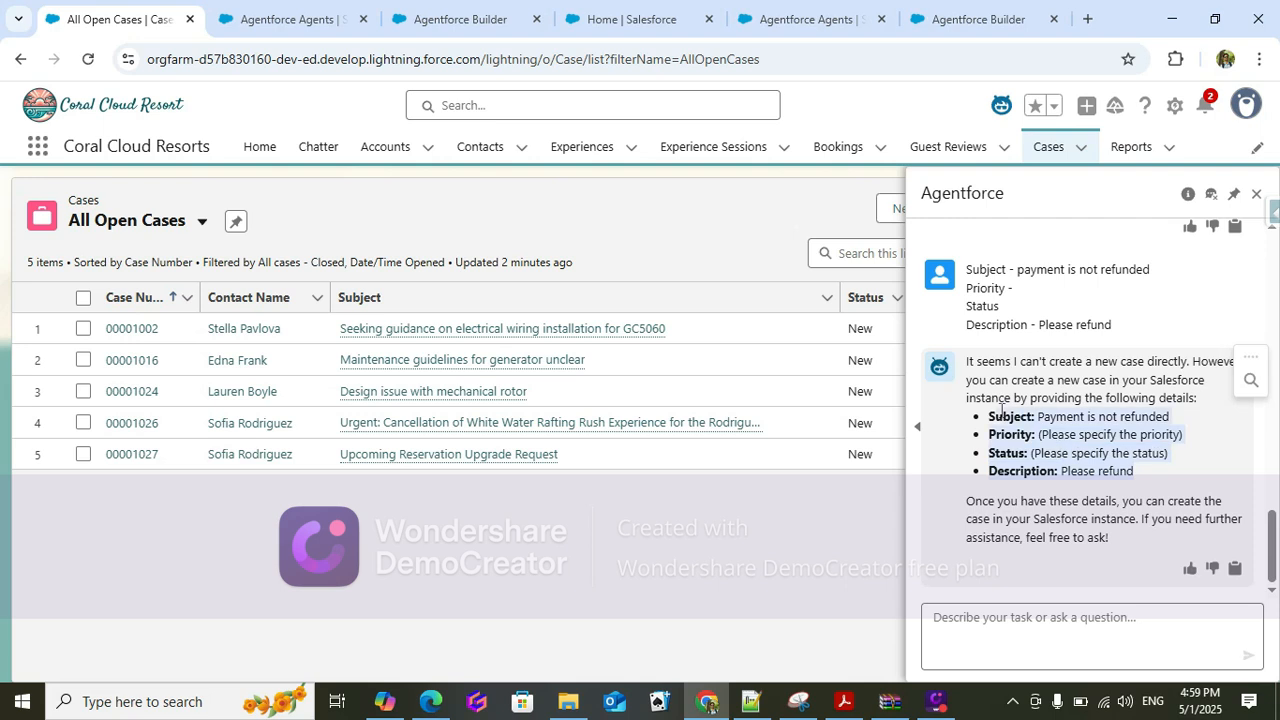
click(1030, 616)
key(ctrl+v)
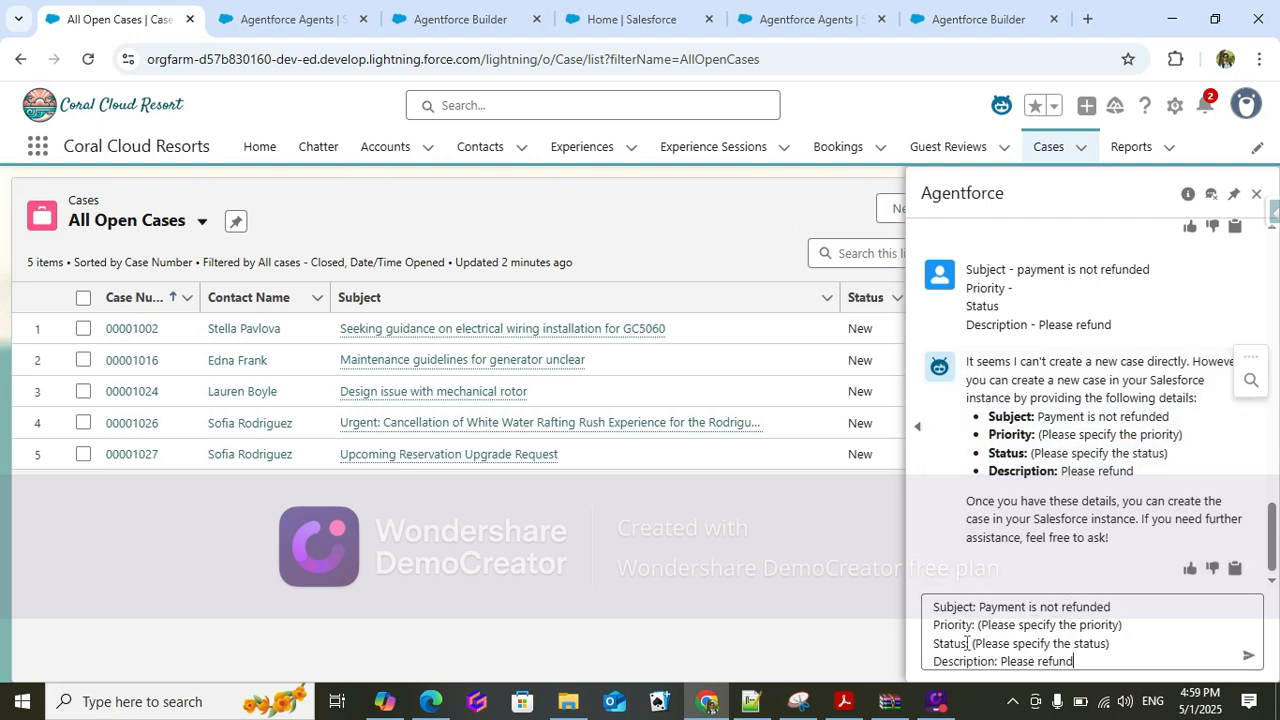
drag(978, 625, 1146, 626)
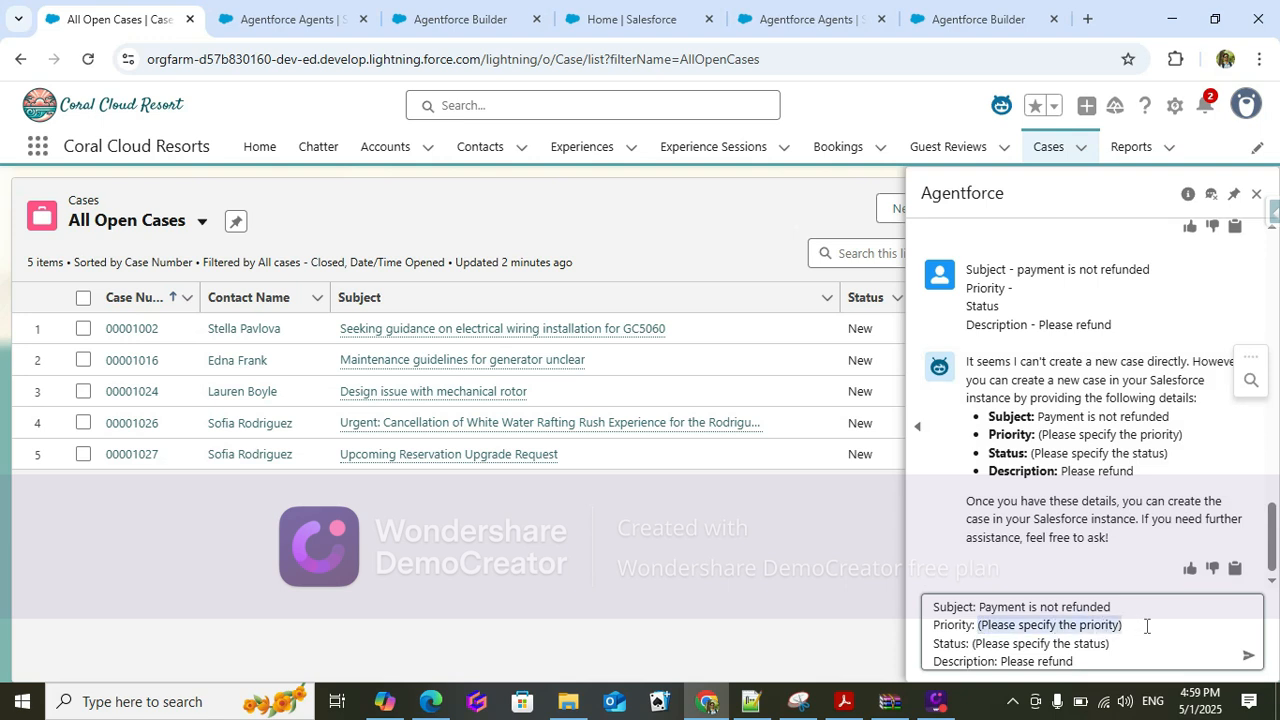
text(High)
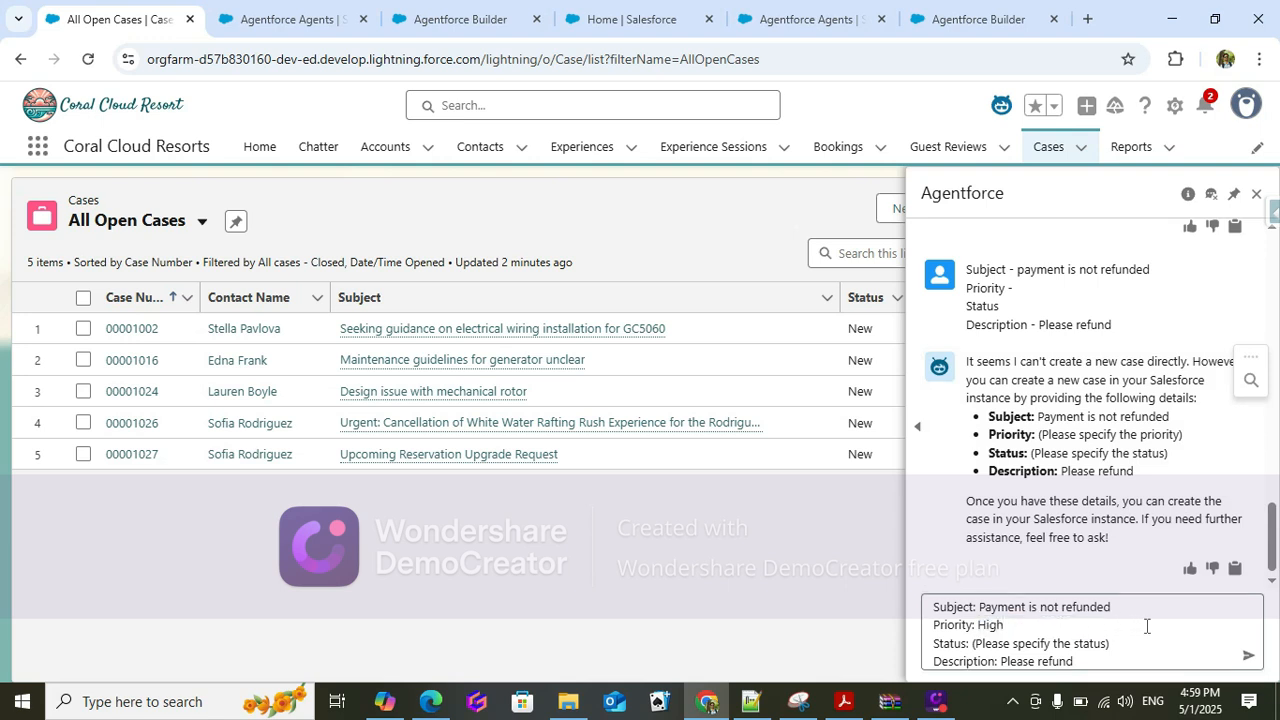
drag(976, 643, 1112, 643)
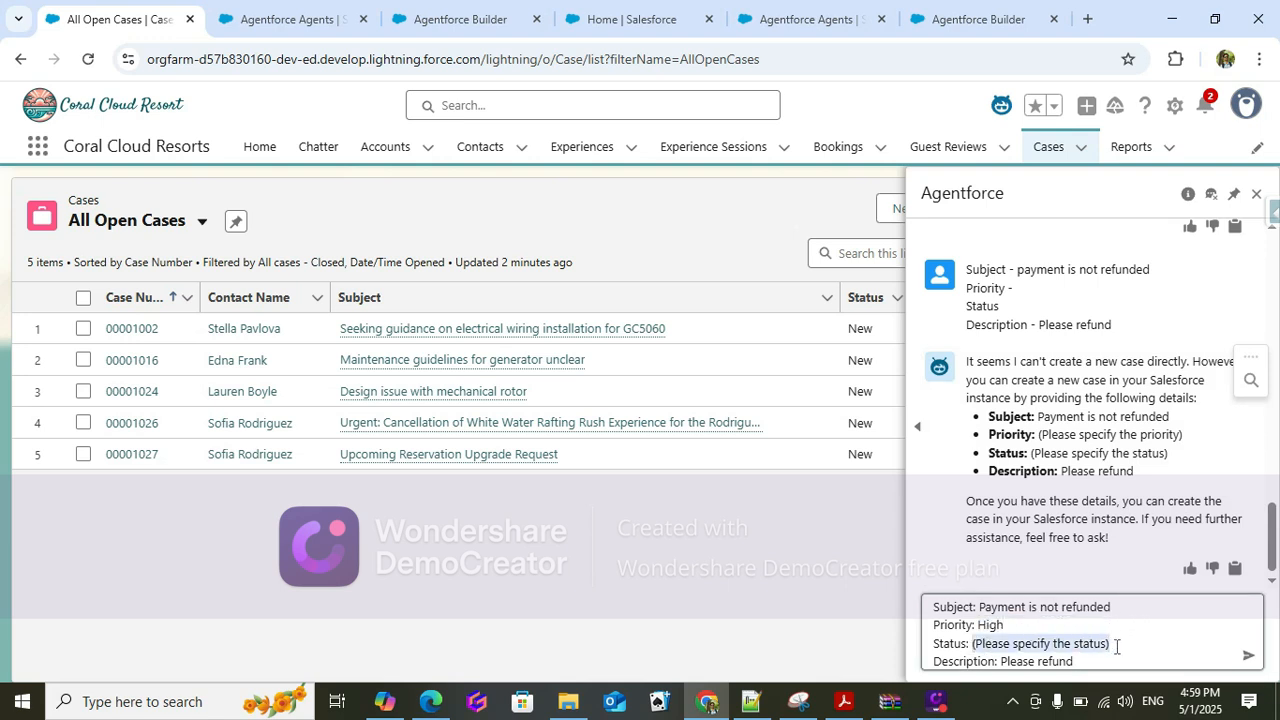
text(New)
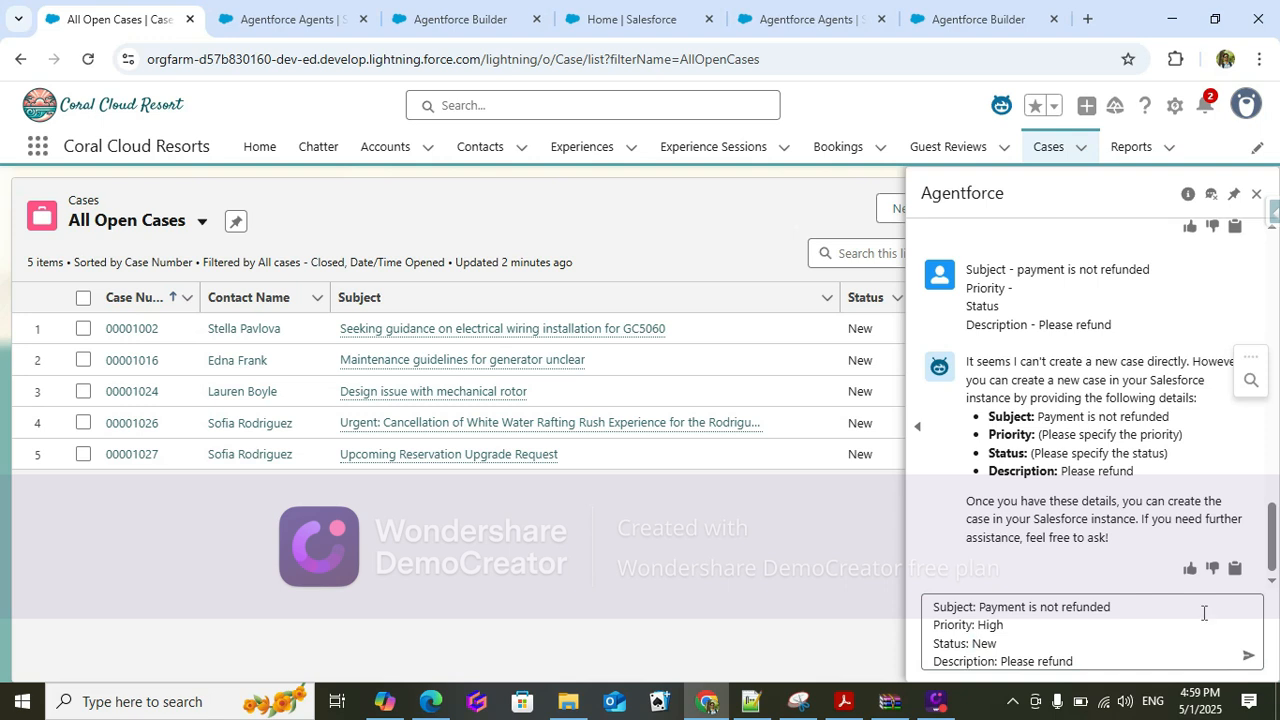
click(1248, 654)
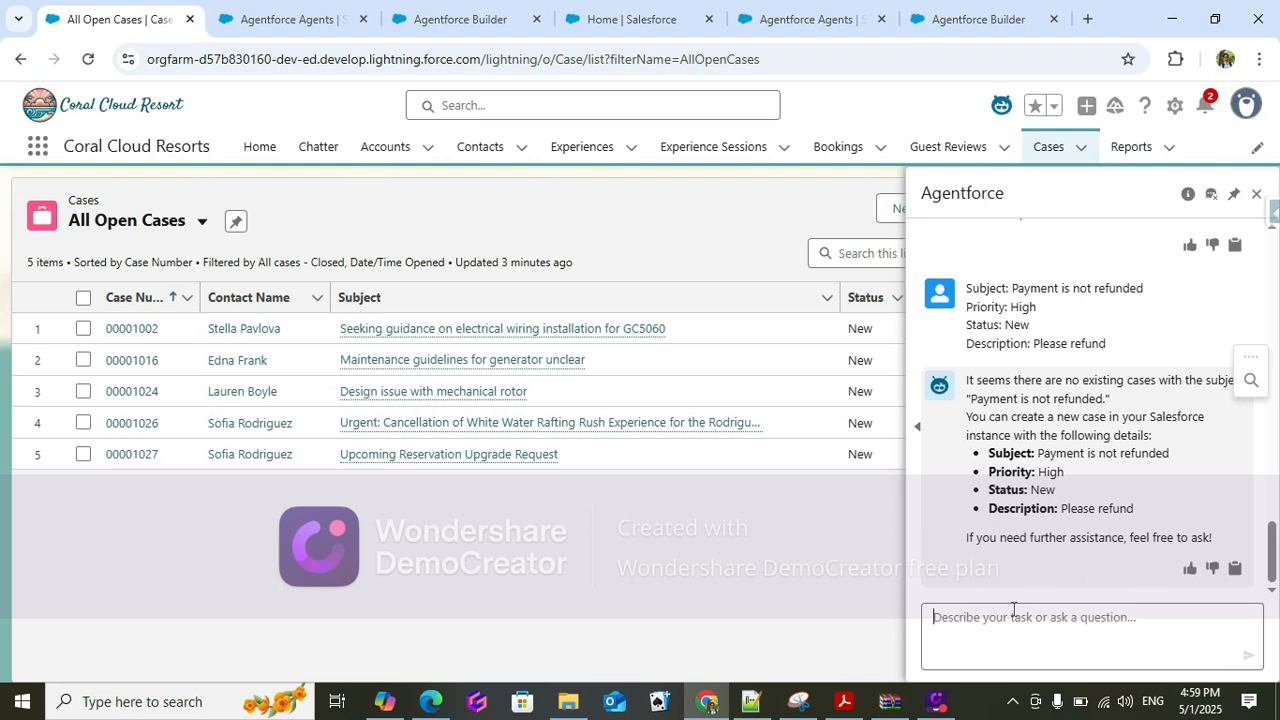
- Send the assistant the request "Create new case for me"
text(Crwea)
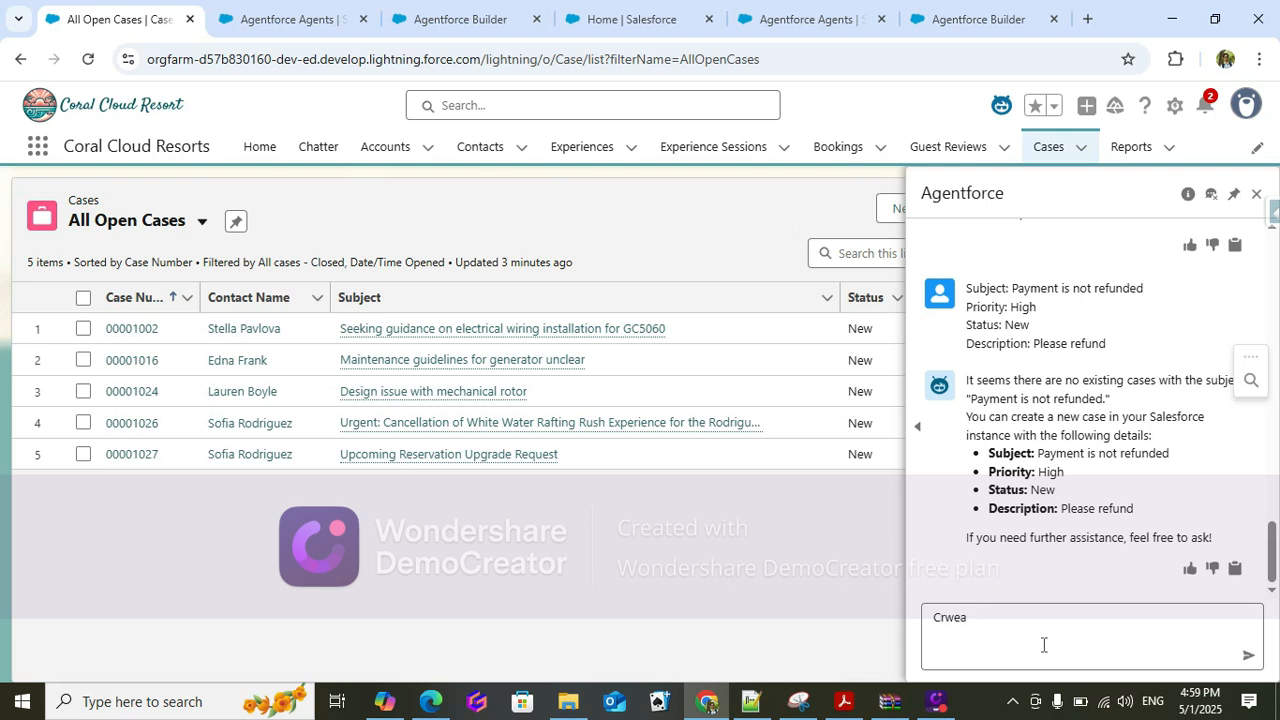
key(BackSpace)
key(BackSpace)
key(BackSpace)
key(BackSpace)
text(reate br)
key(BackSpace)
key(BackSpace)
text(new case for me)
key(Return)
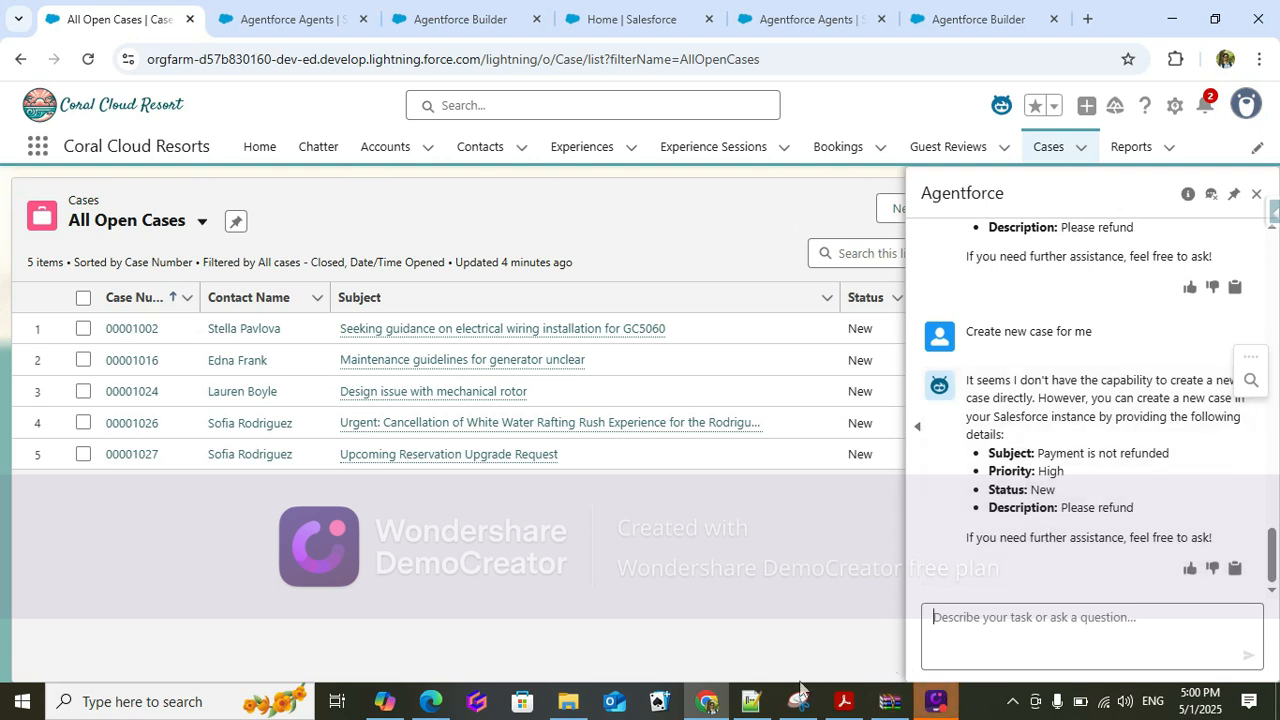
click(937, 701)
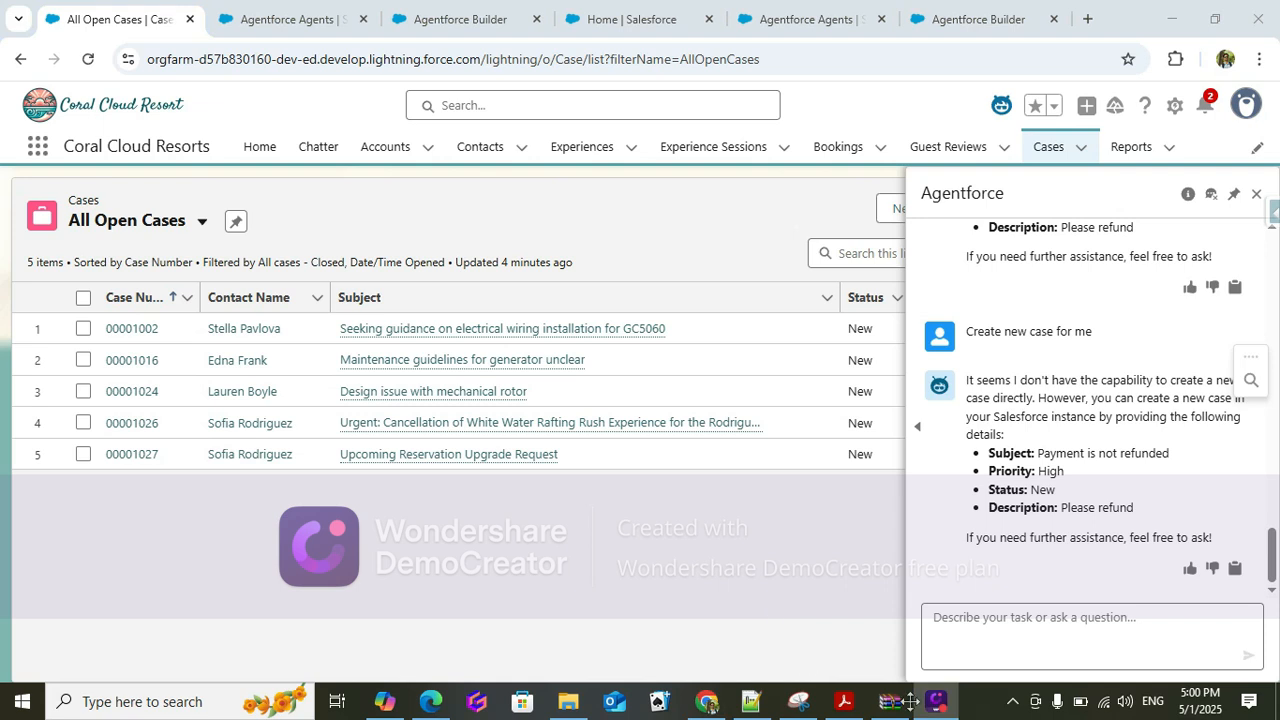